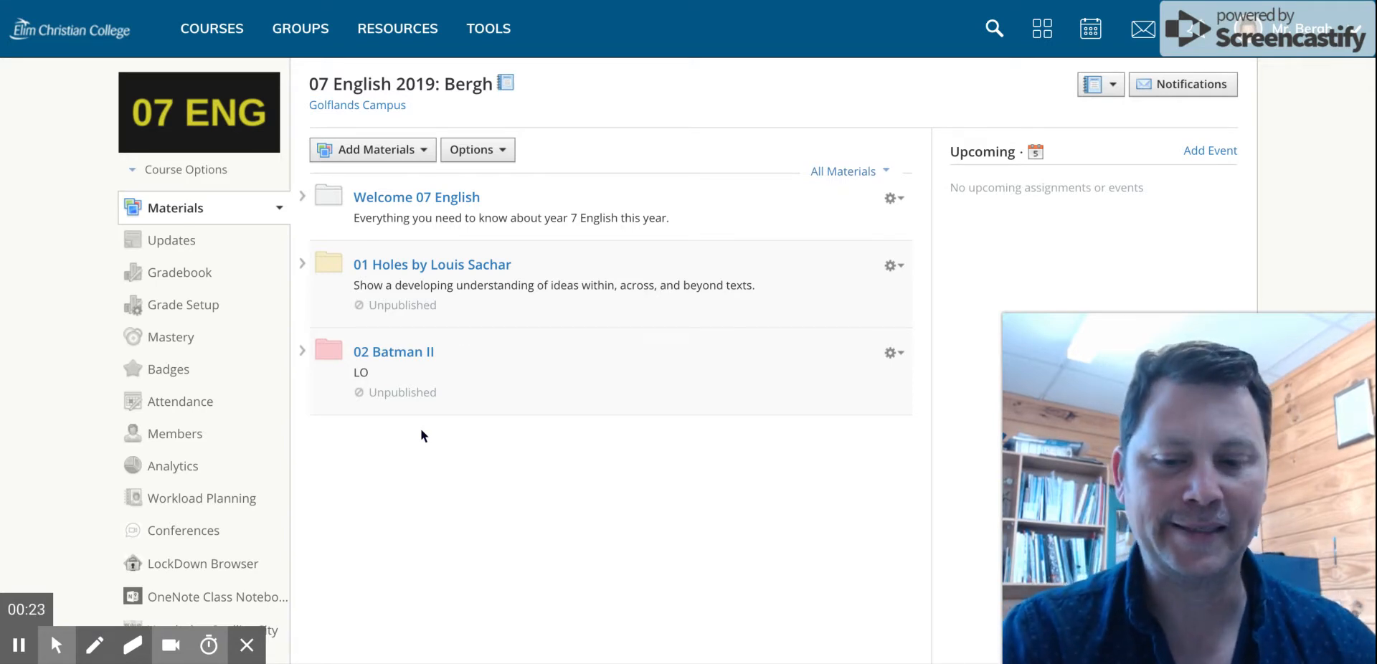
# Delete the "02 Batman II" folder from the course materials
pyautogui.click(893, 267)
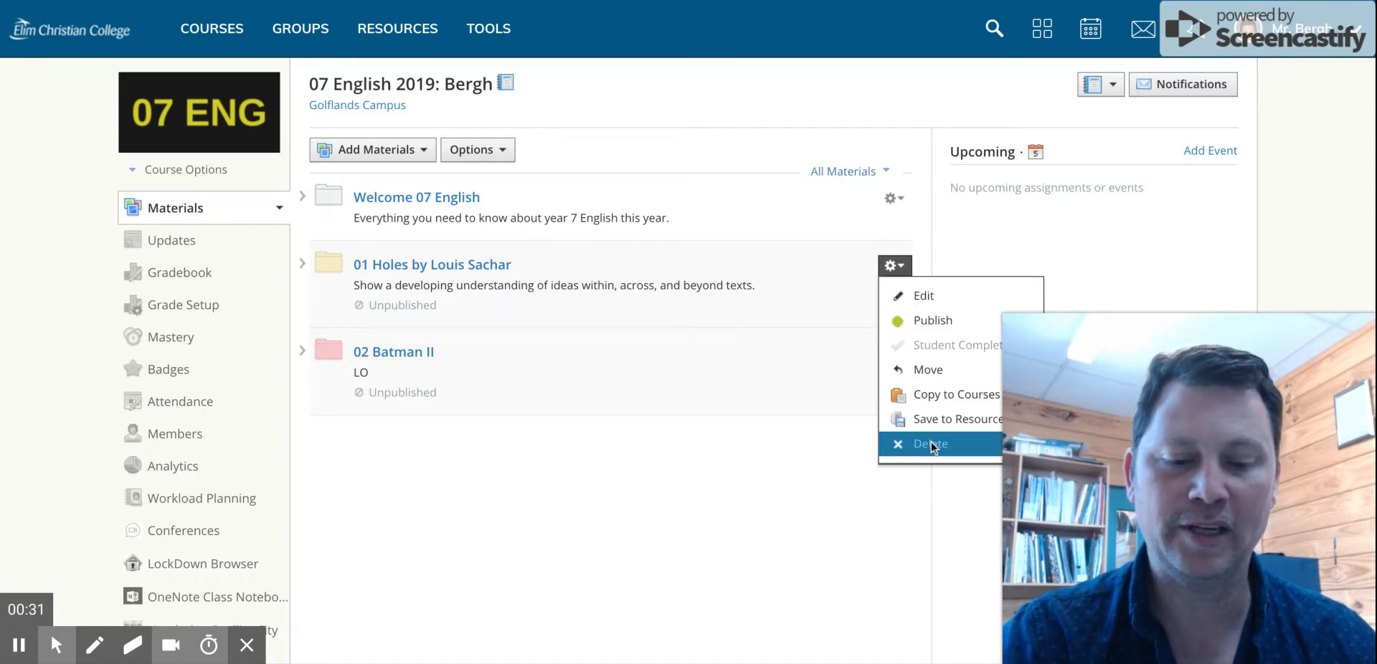
pyautogui.click(796, 490)
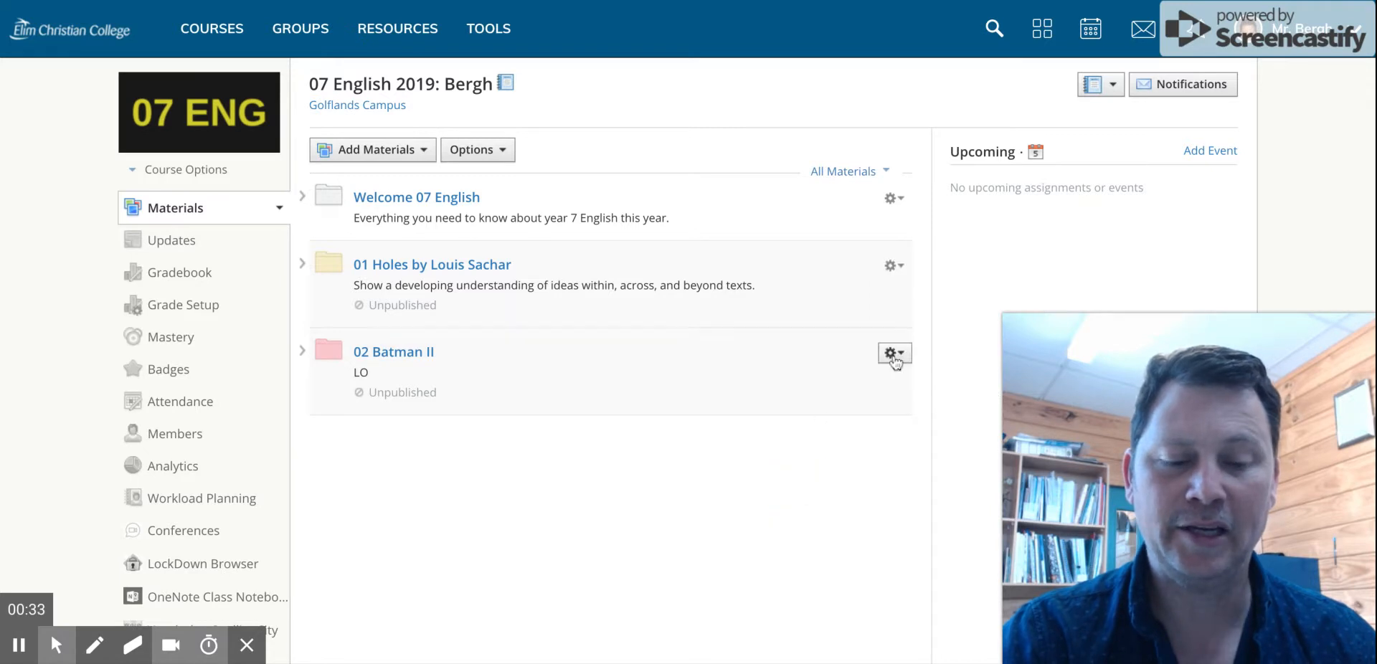
pyautogui.click(893, 356)
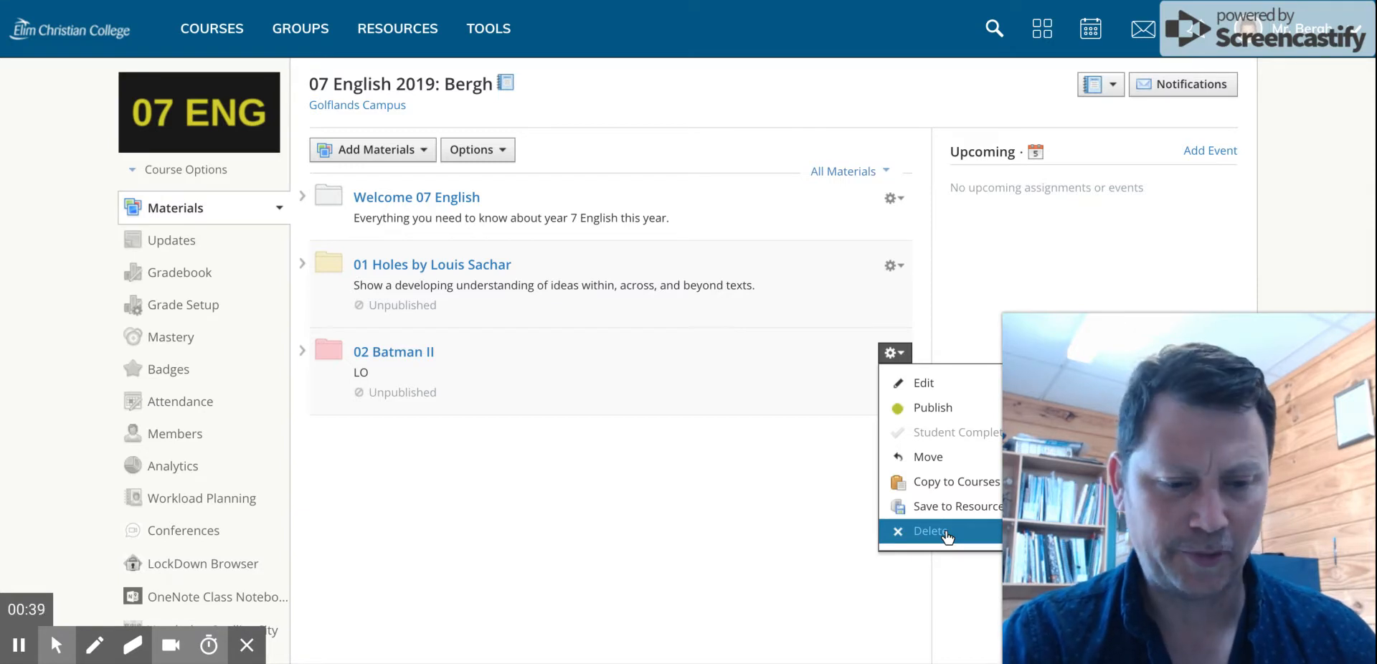
pyautogui.click(931, 532)
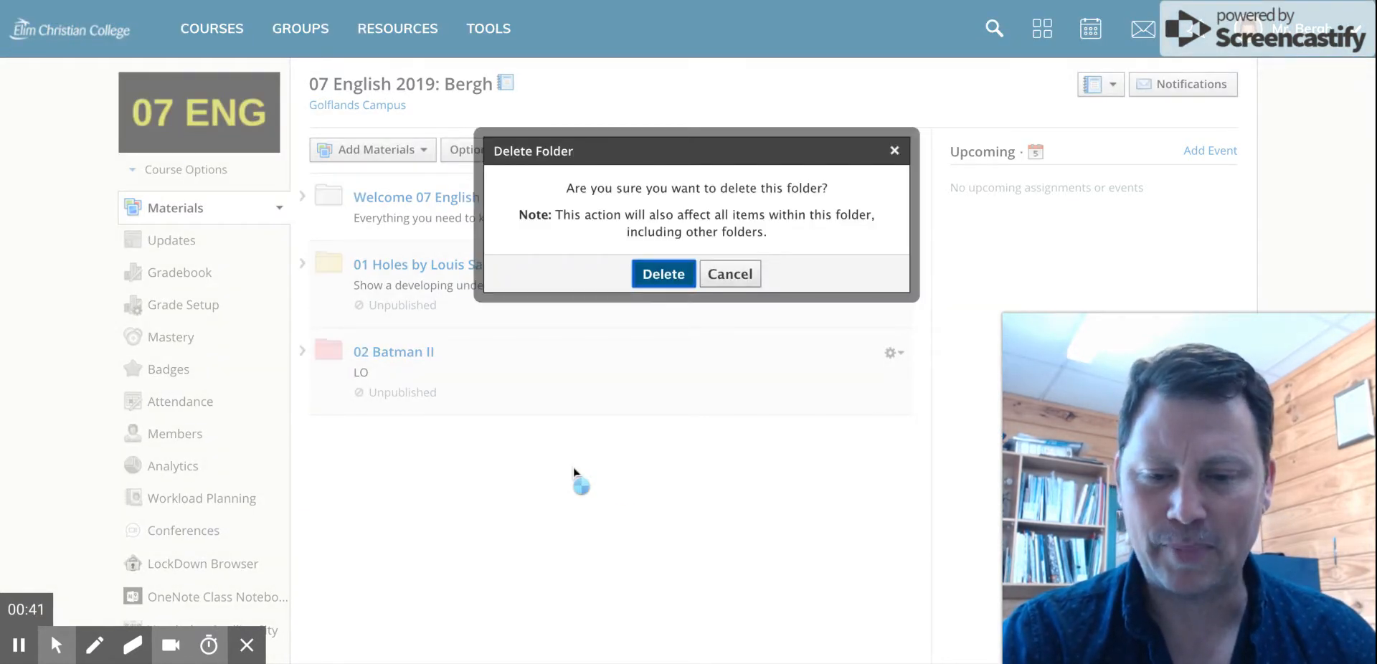
pyautogui.click(645, 277)
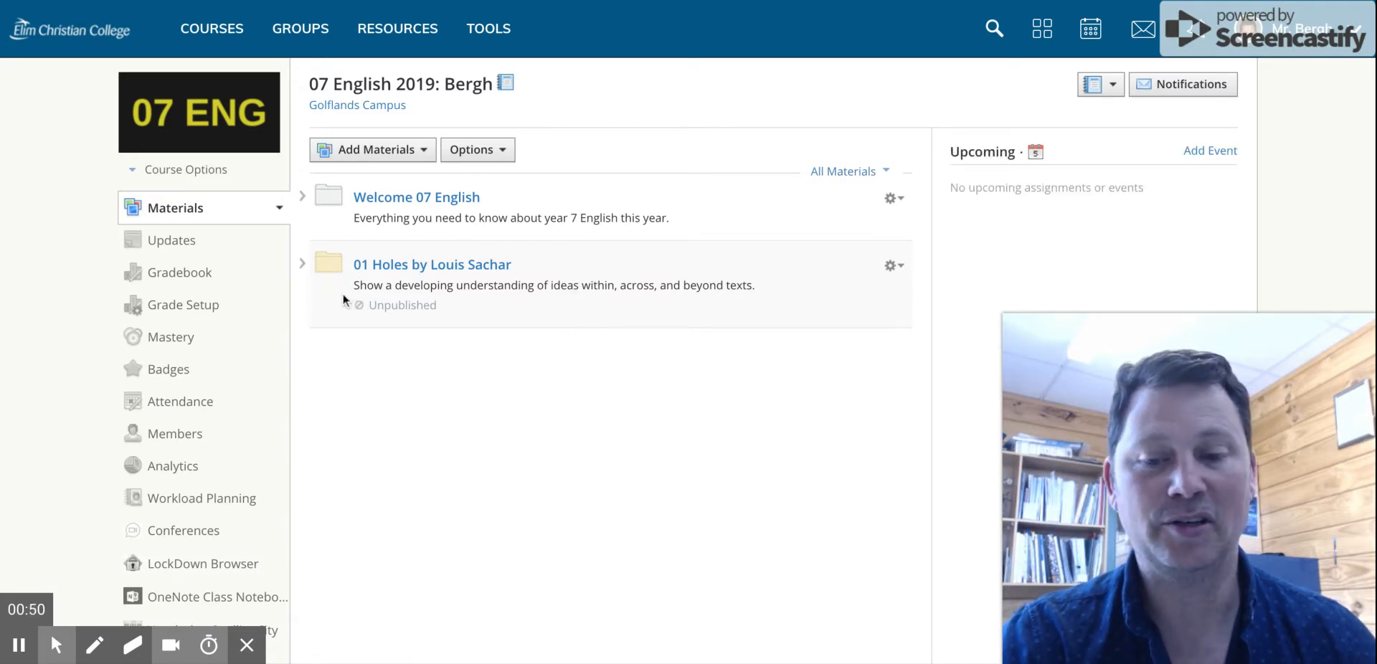
# Expand the "01 Holes by Louis Sachar" folder and start a new page inside it
pyautogui.click(301, 265)
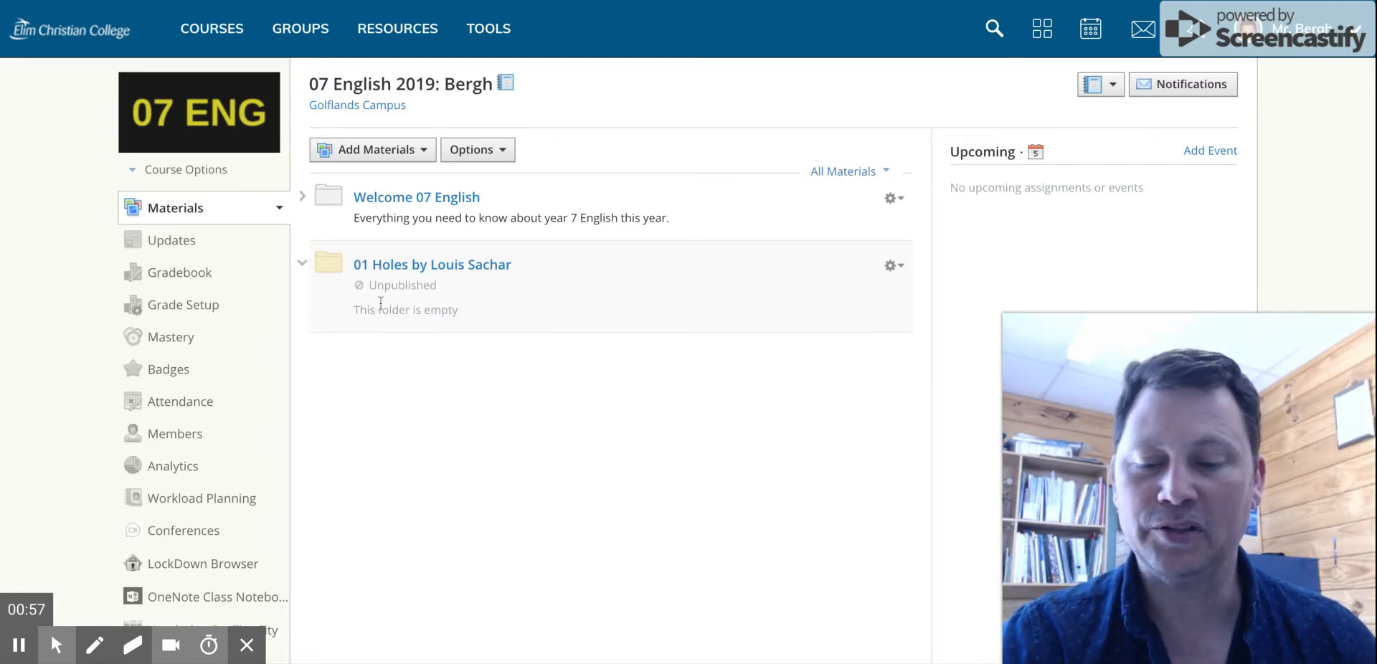
pyautogui.click(360, 302)
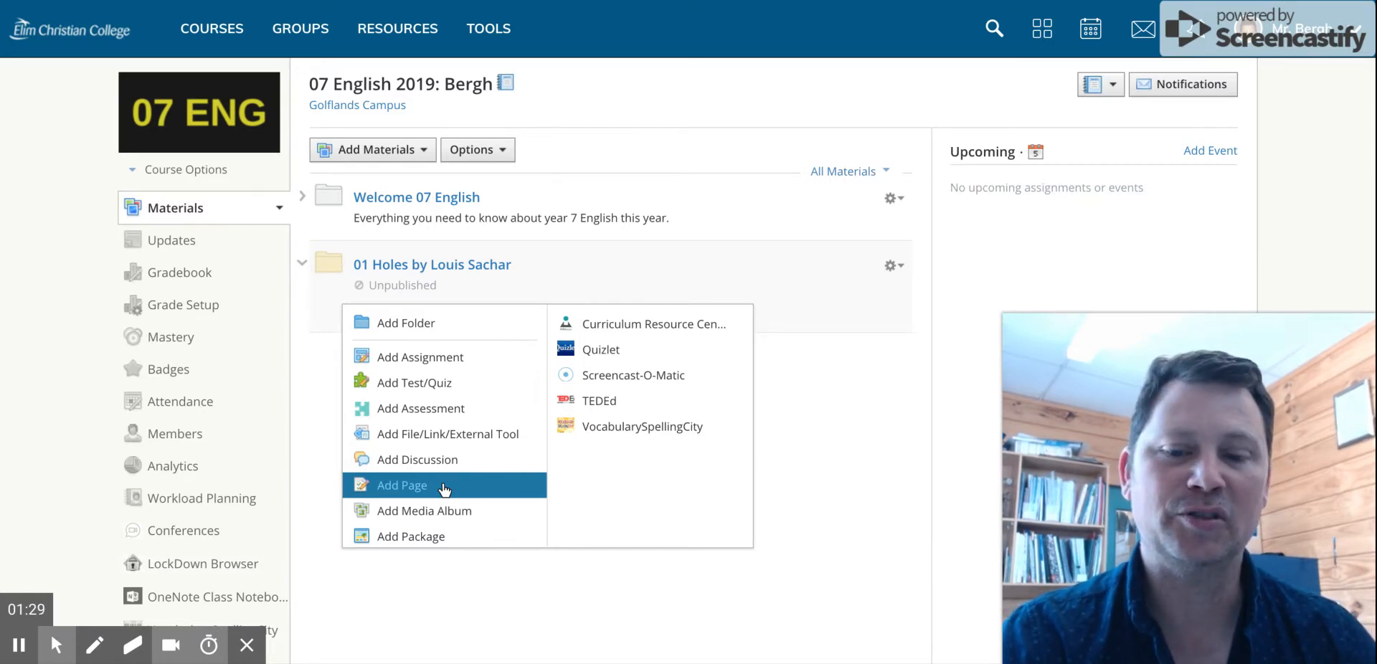
pyautogui.click(403, 488)
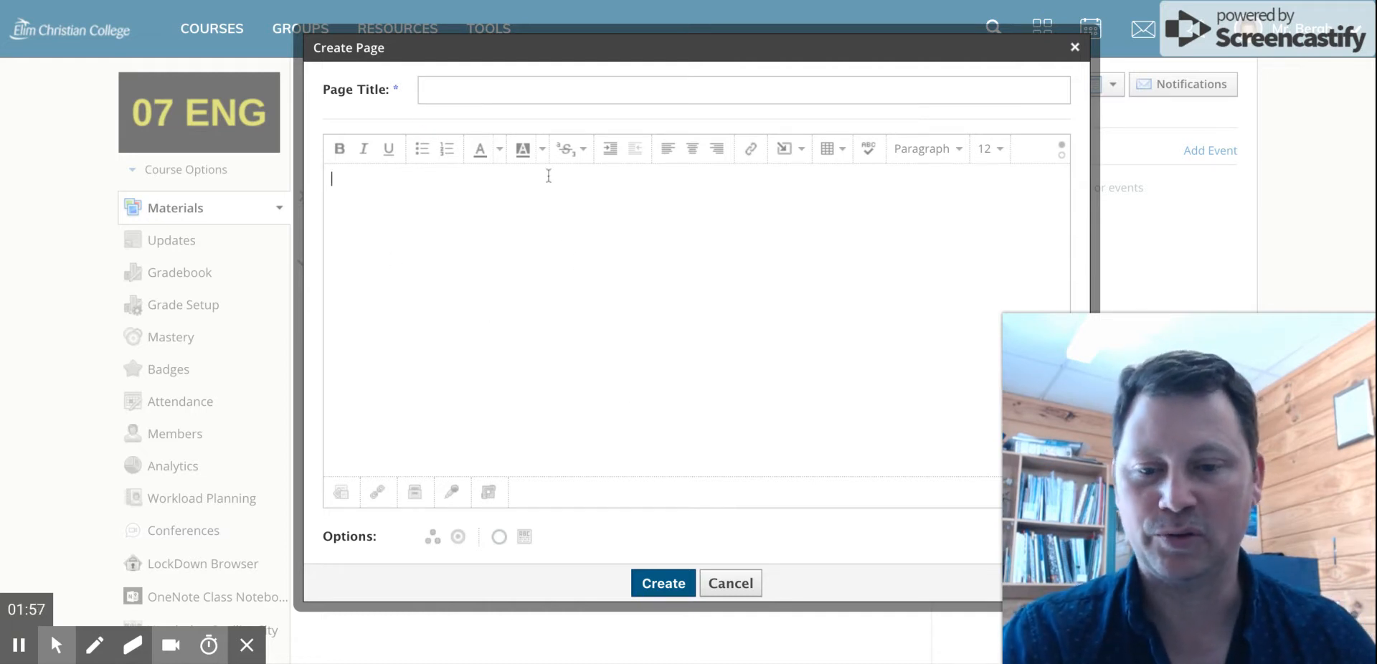
pyautogui.click(457, 93)
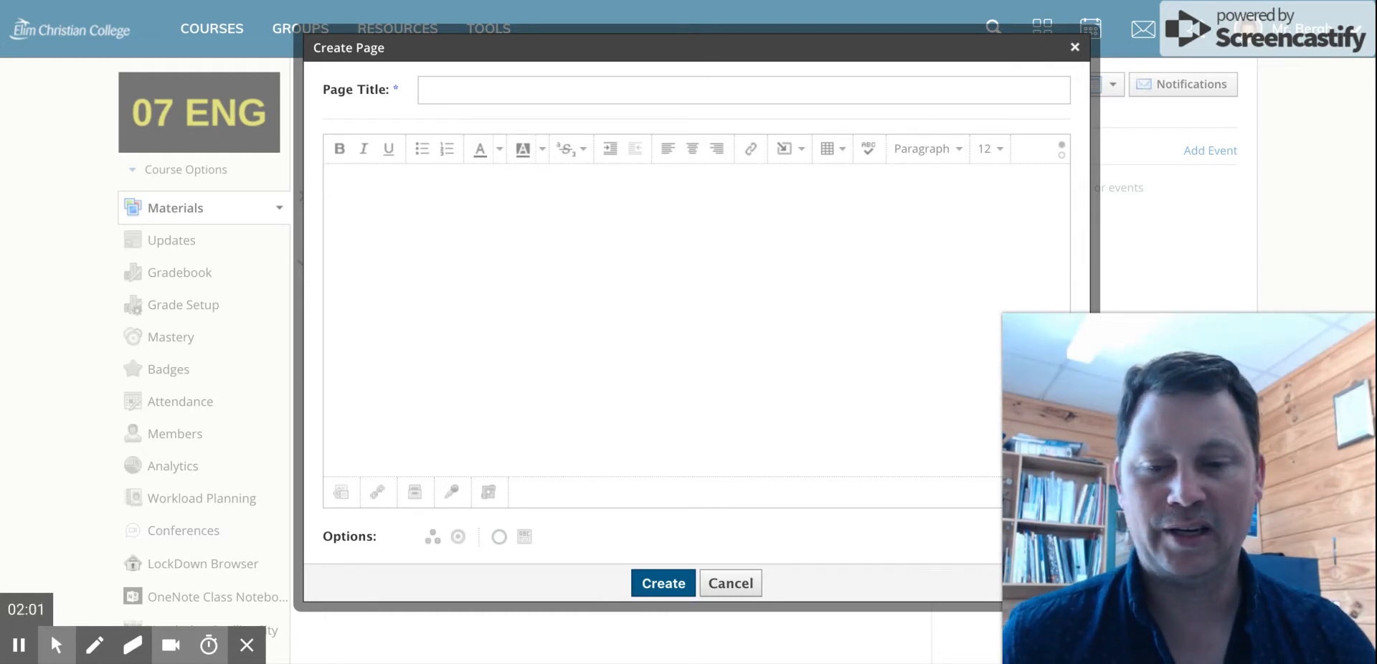
pyautogui.click(457, 94)
pyautogui.click(457, 94)
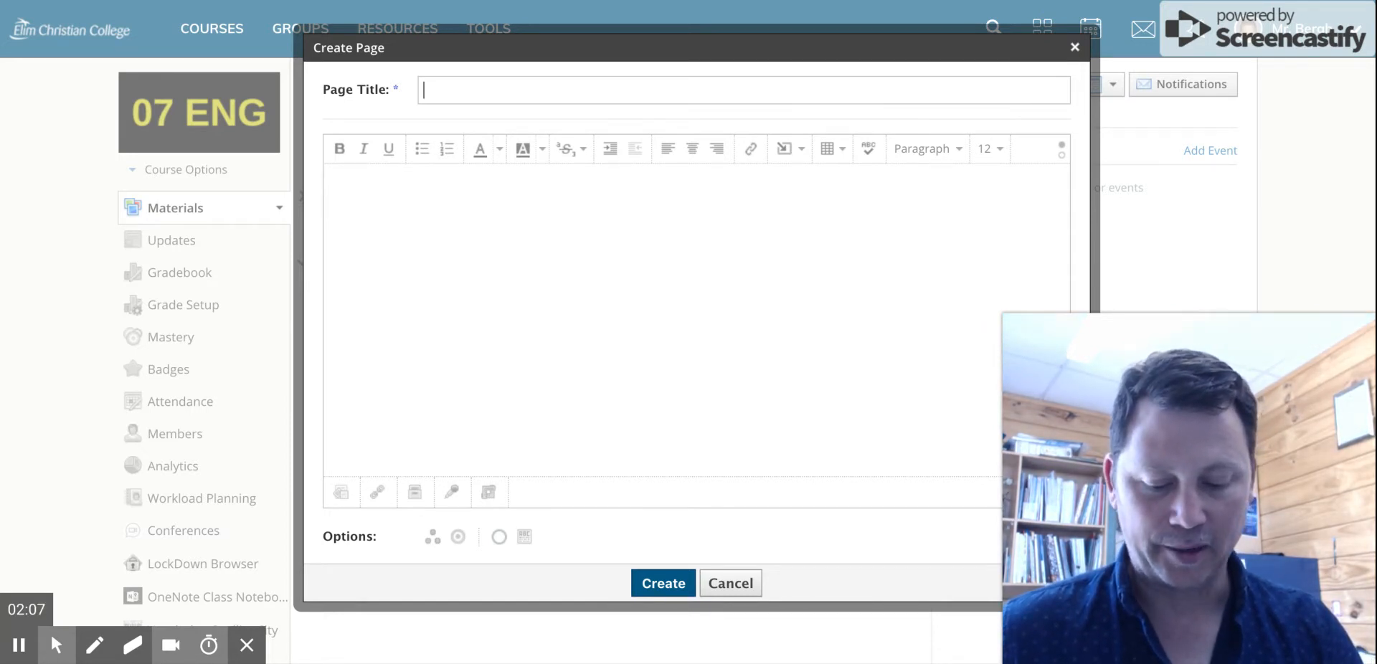
pyautogui.write('Loui')
pyautogui.write('s')
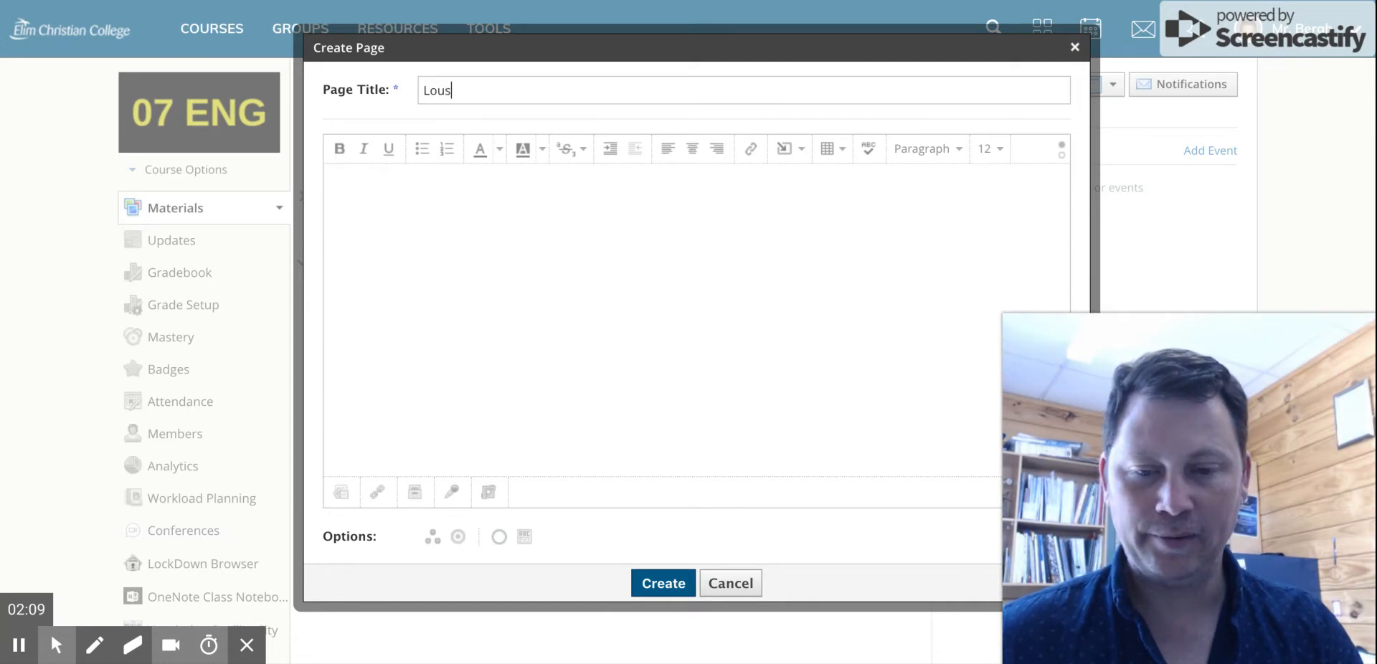
pyautogui.press('BackSpace')
pyautogui.write('is S')
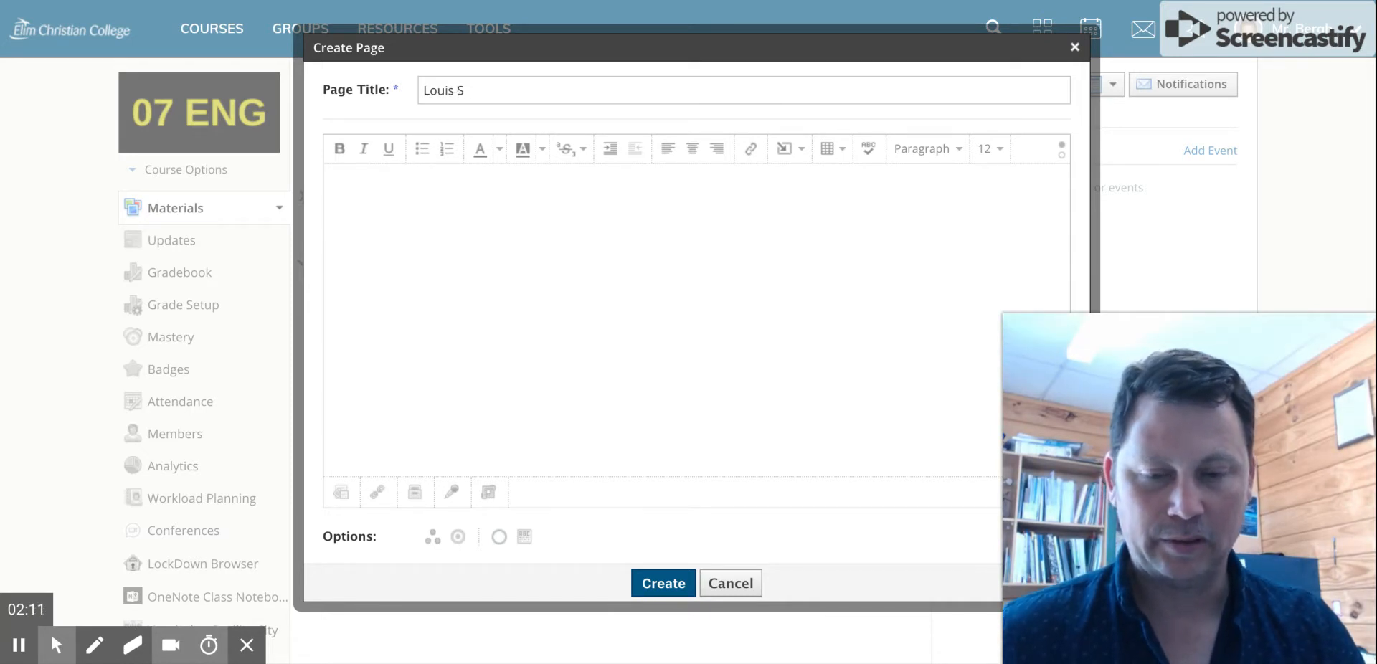
pyautogui.press('BackSpace')
pyautogui.press('BackSpace')
pyautogui.press('BackSpace')
pyautogui.press('BackSpace')
pyautogui.press('BackSpace')
pyautogui.press('BackSpace')
pyautogui.press('BackSpace')
# Title the new page "About Louis Sachar"
pyautogui.write('About')
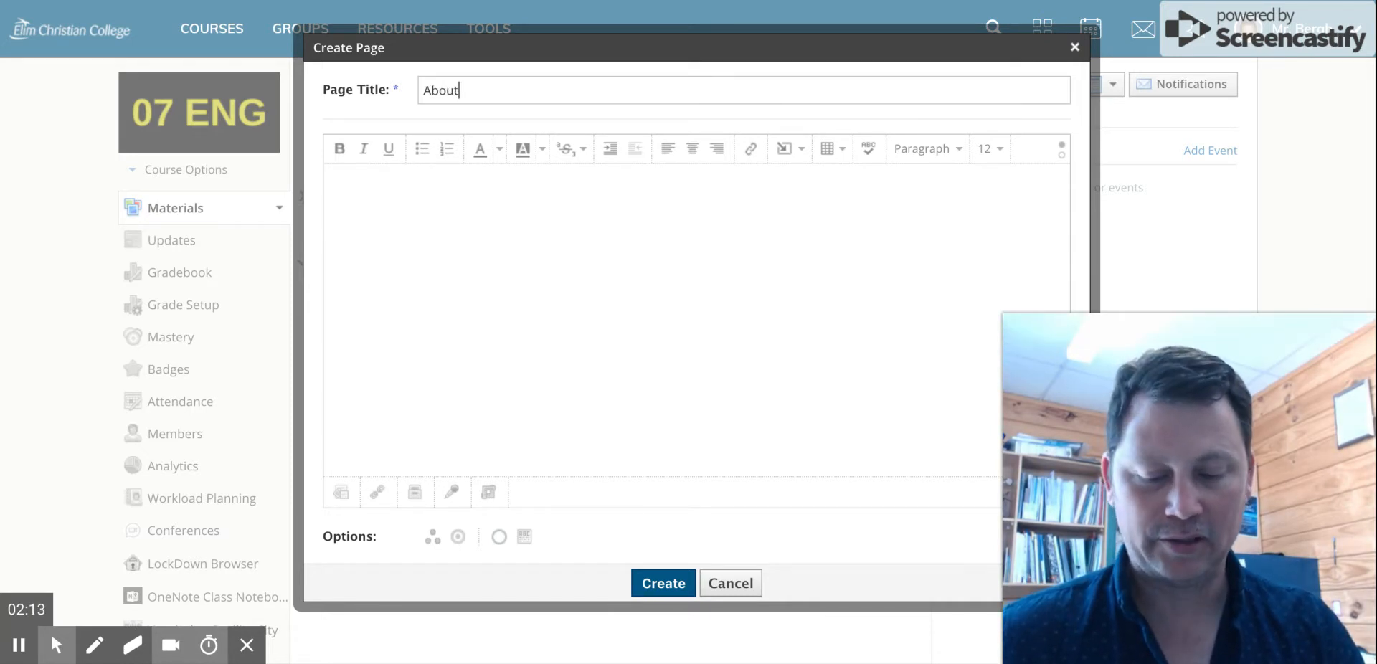
pyautogui.write(' Louis')
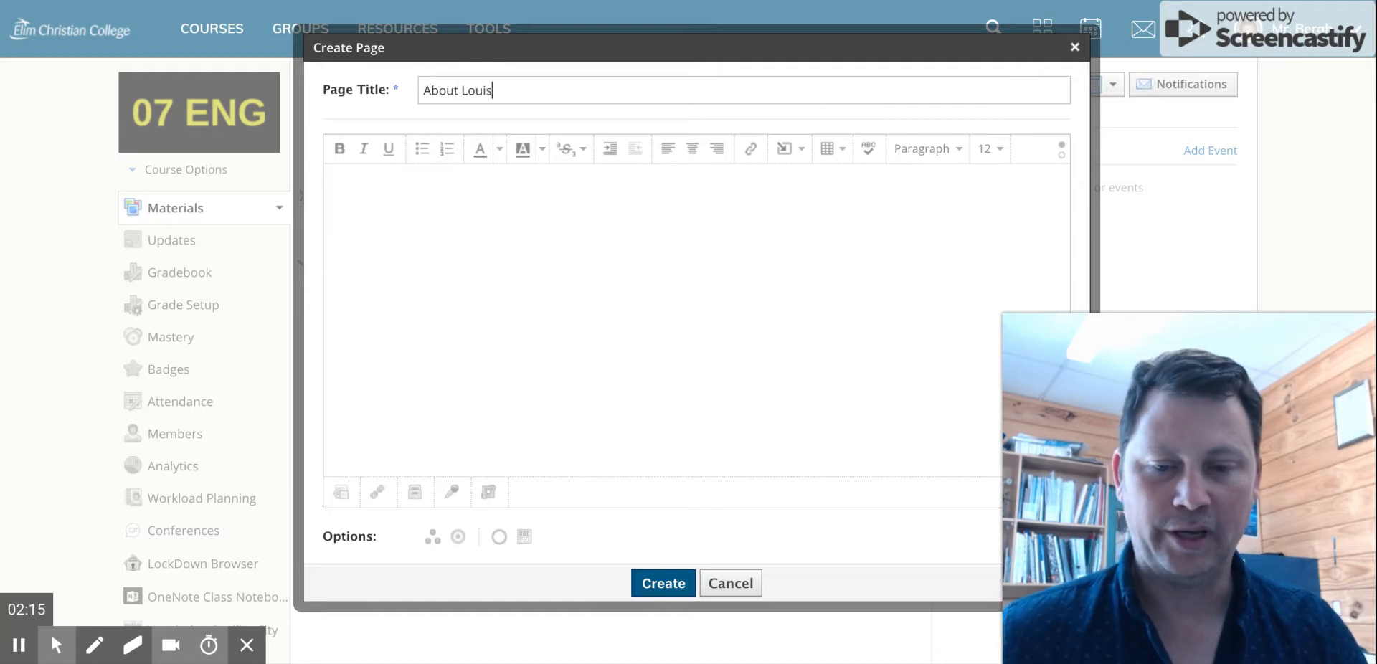
pyautogui.write(' Sachar')
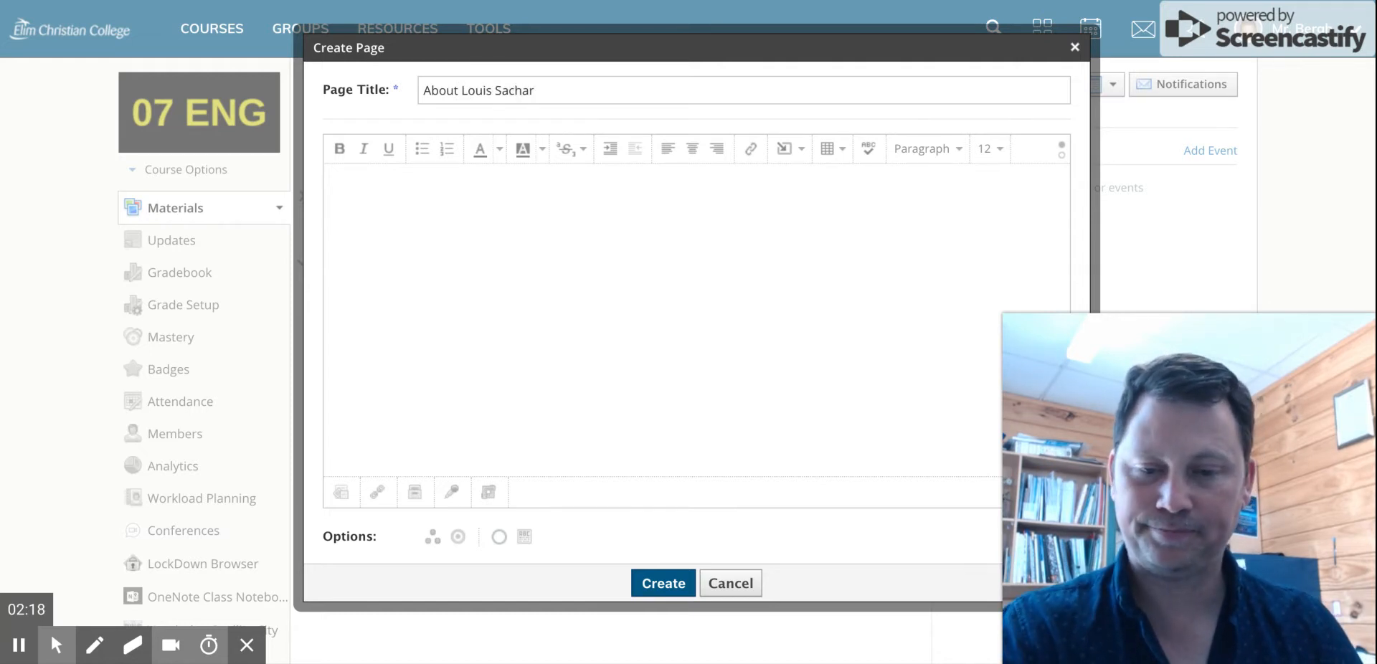
pyautogui.click(451, 235)
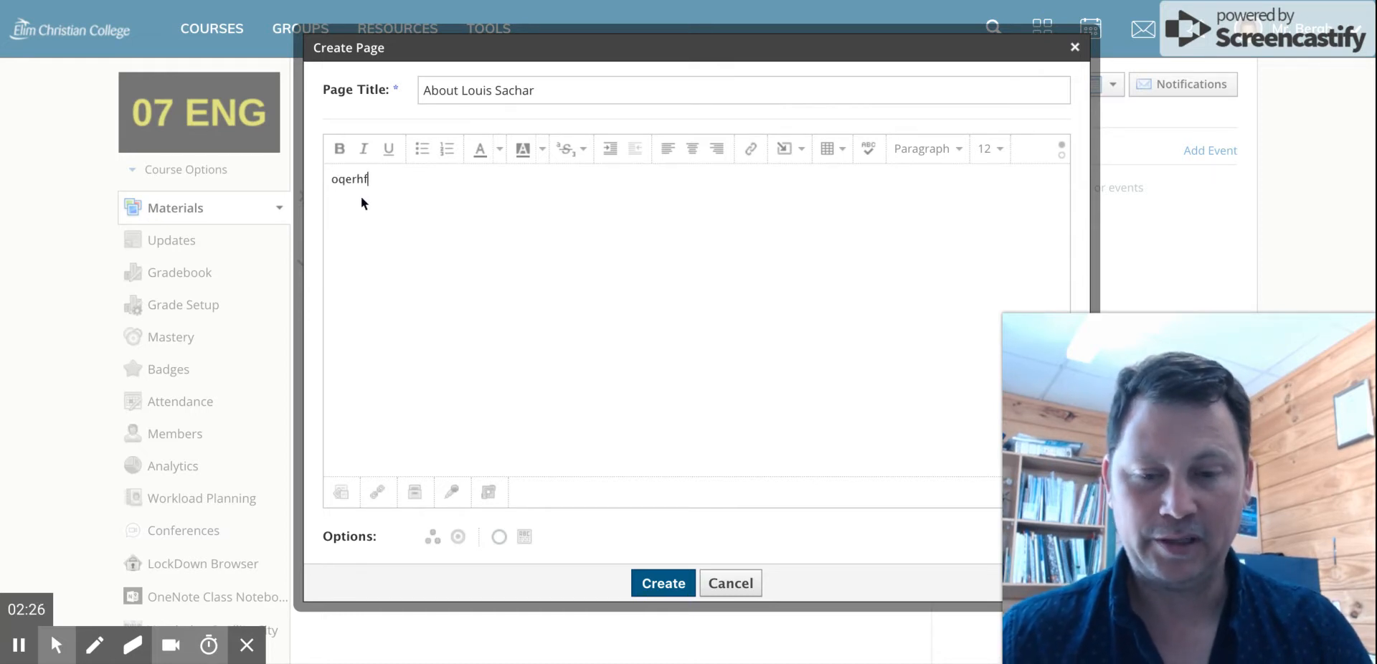
pyautogui.write('ofhofeor')
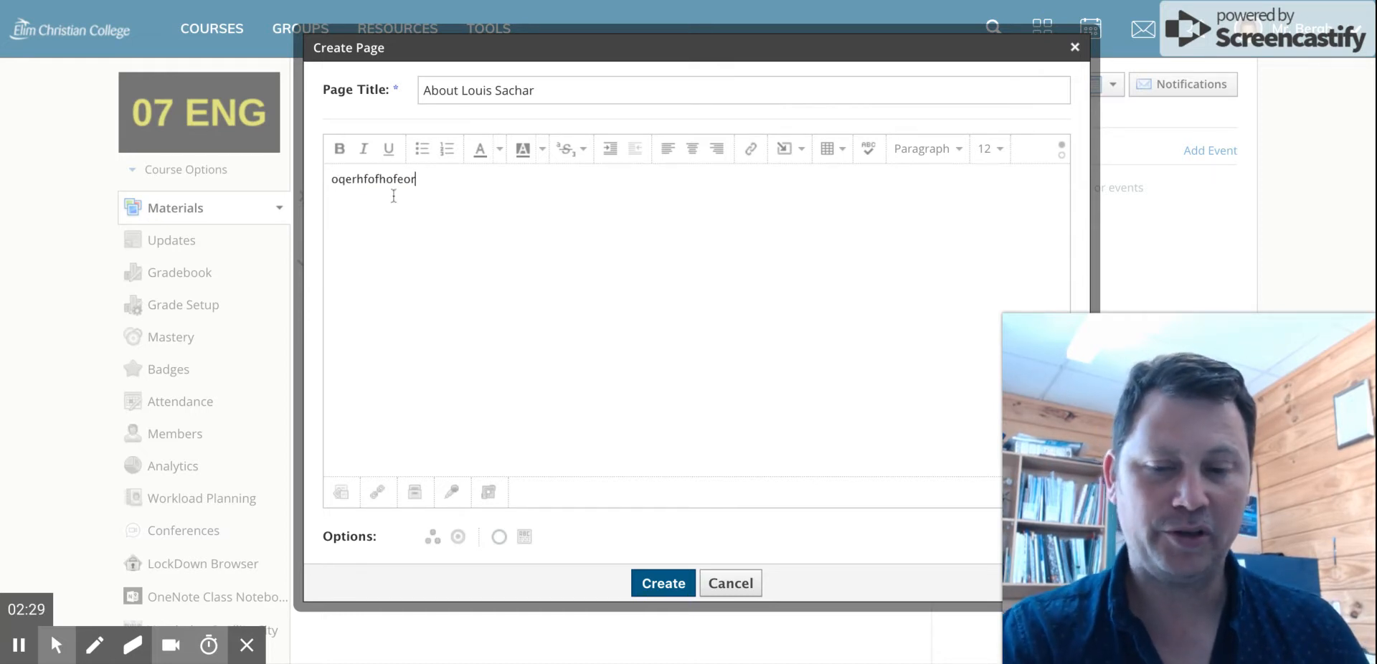
pyautogui.moveTo(444, 182); pyautogui.dragTo(336, 185)
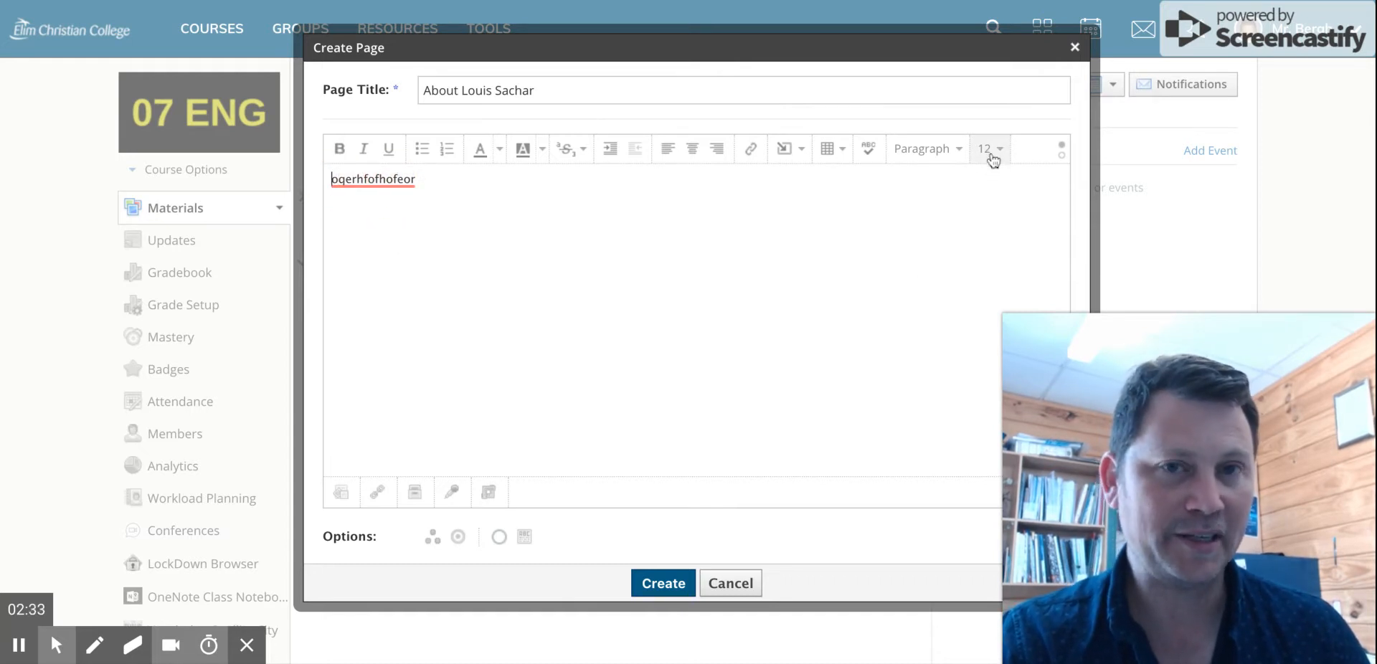
pyautogui.click(451, 187)
pyautogui.moveTo(439, 183); pyautogui.dragTo(319, 179)
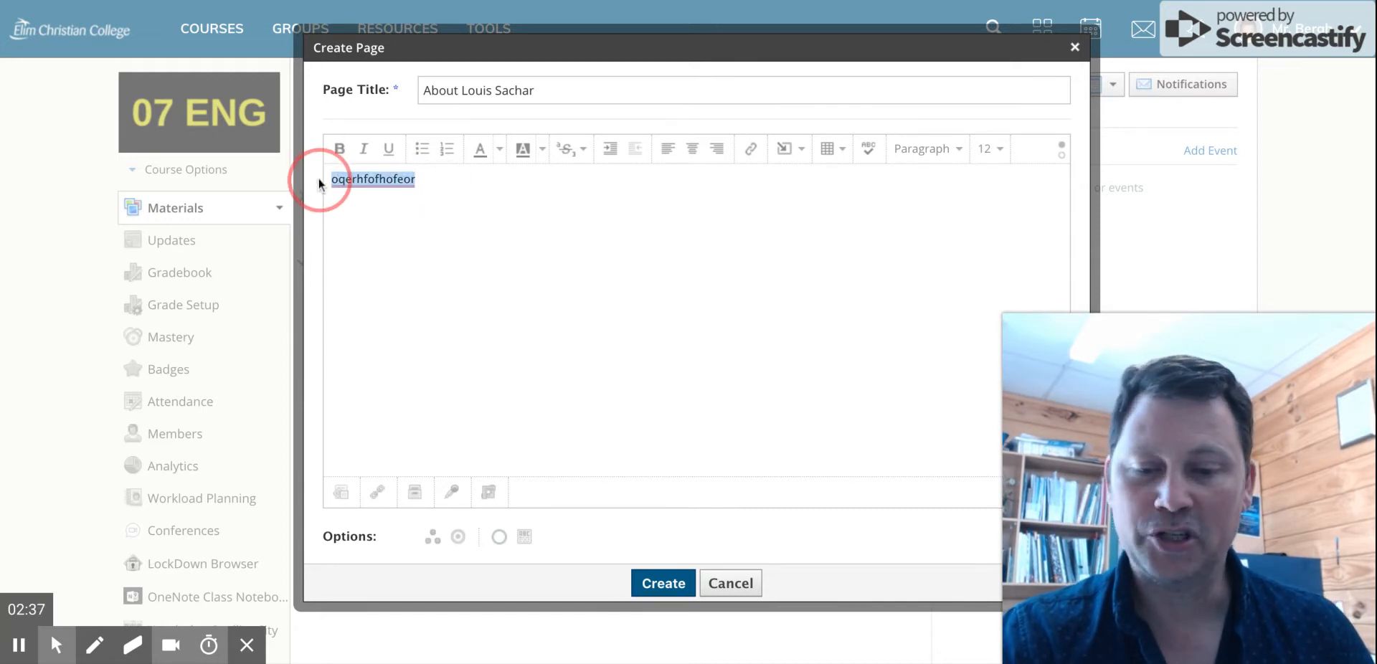
pyautogui.press('BackSpace')
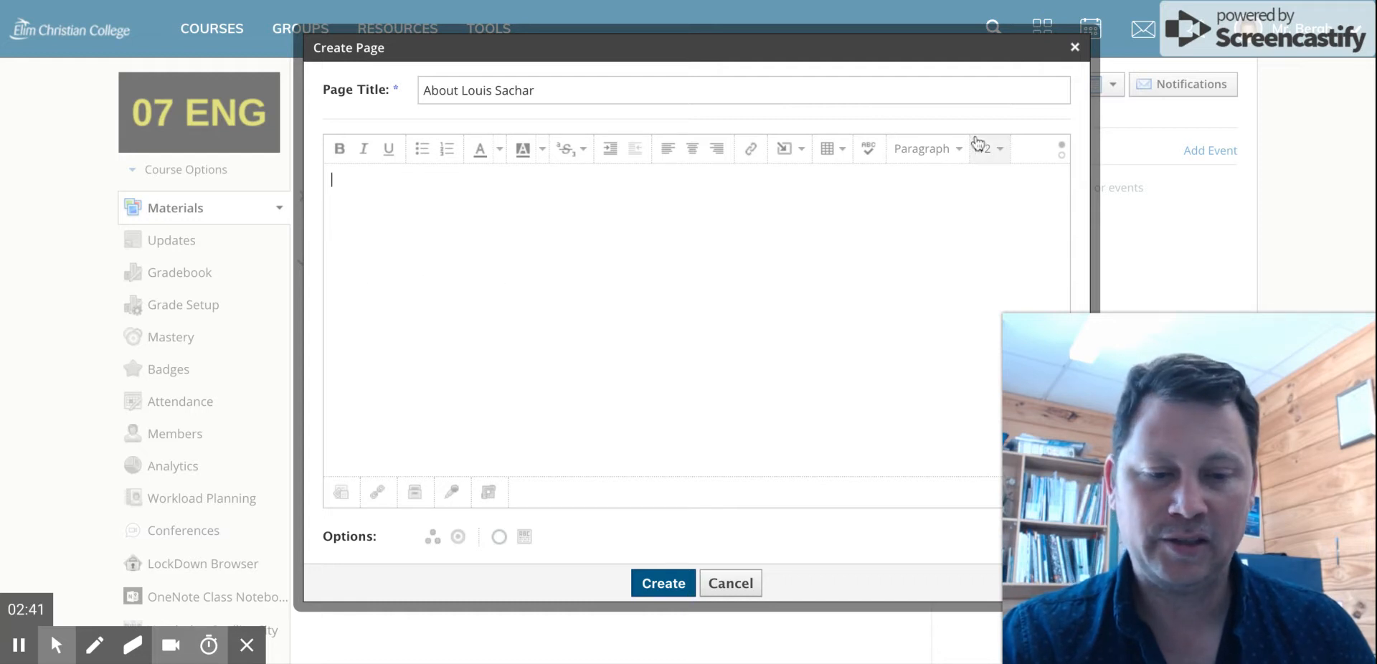
# Write "About Louis Sachar" and, below it, "Next line" in the page body at font size 16
pyautogui.click(994, 157)
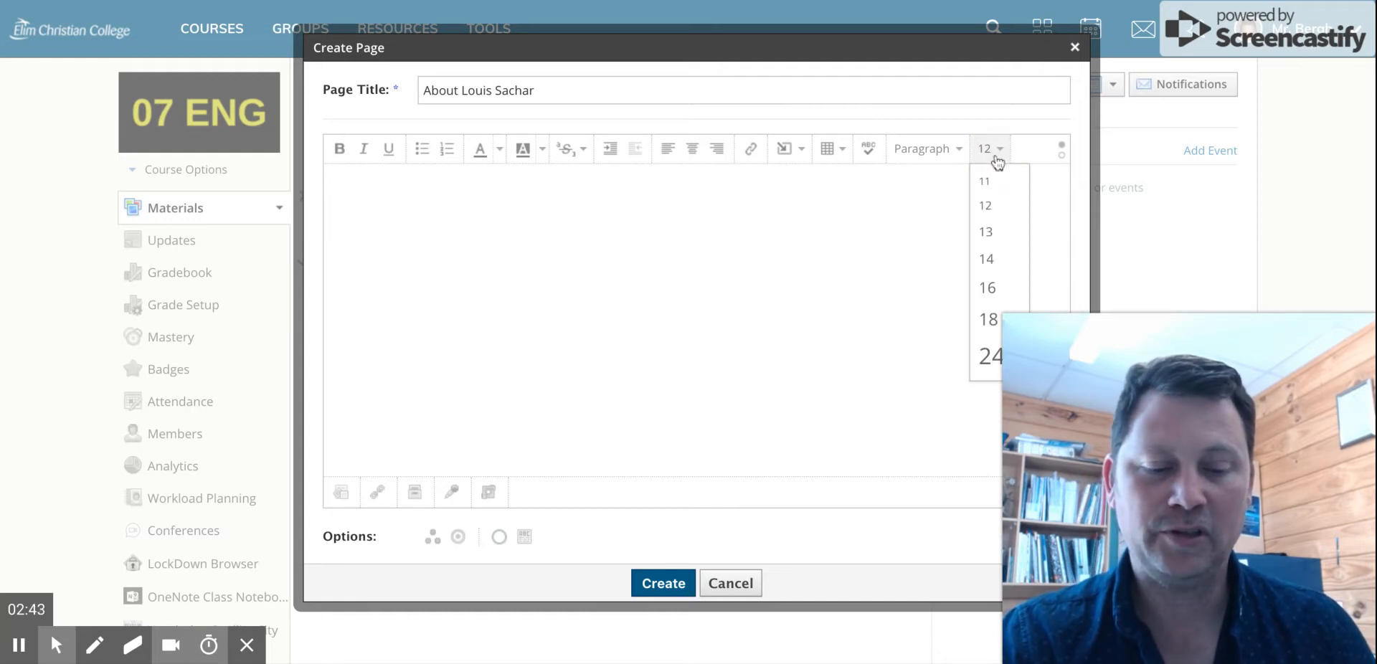
pyautogui.click(993, 287)
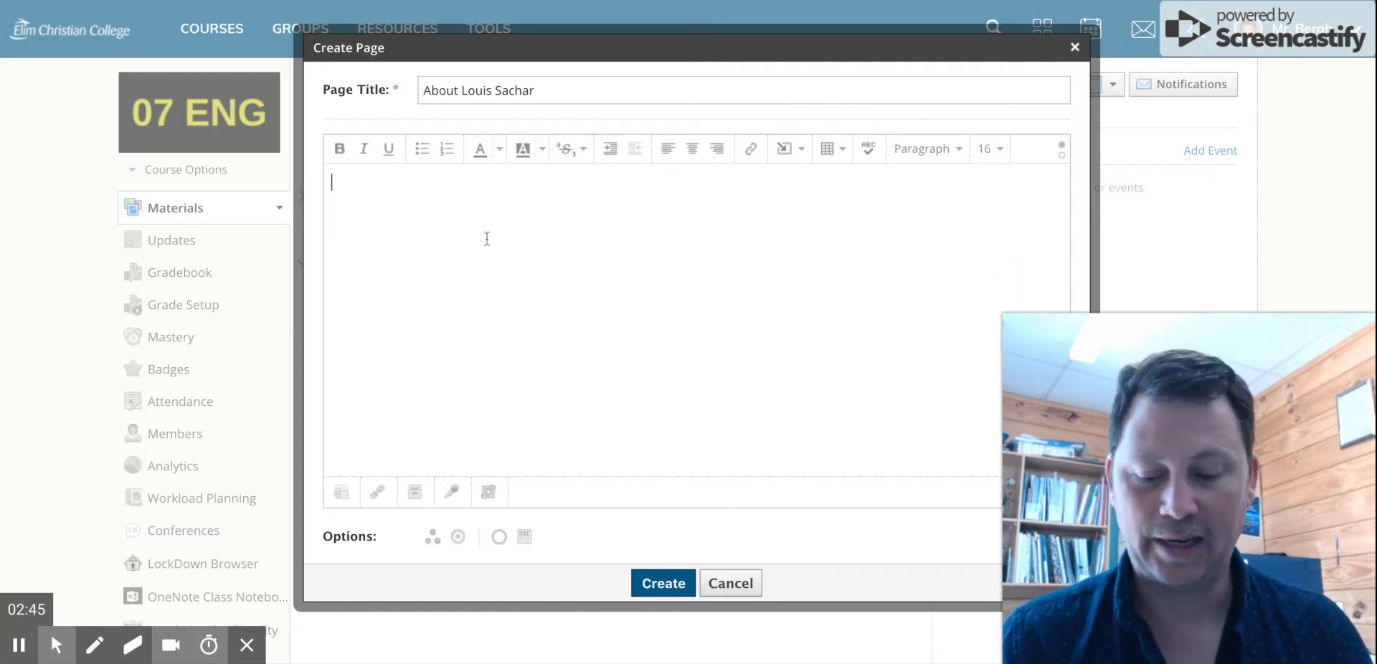
pyautogui.write('About L')
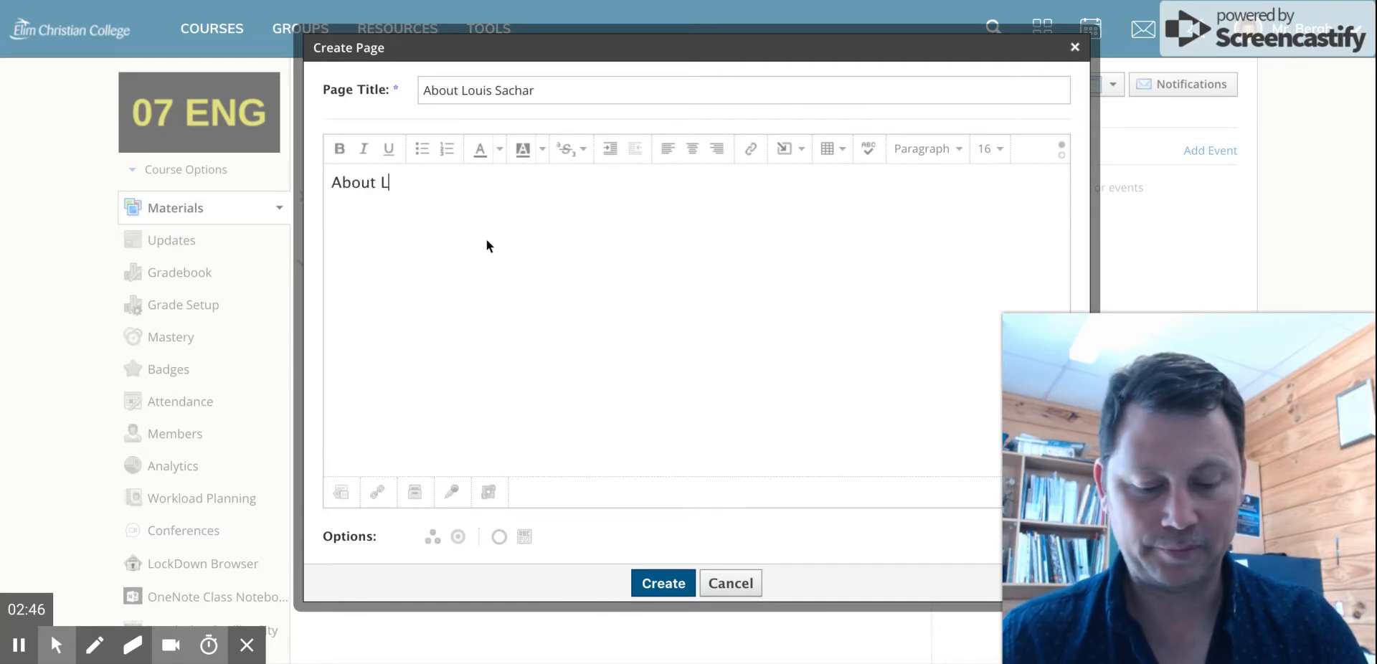
pyautogui.write('ouis Sachar')
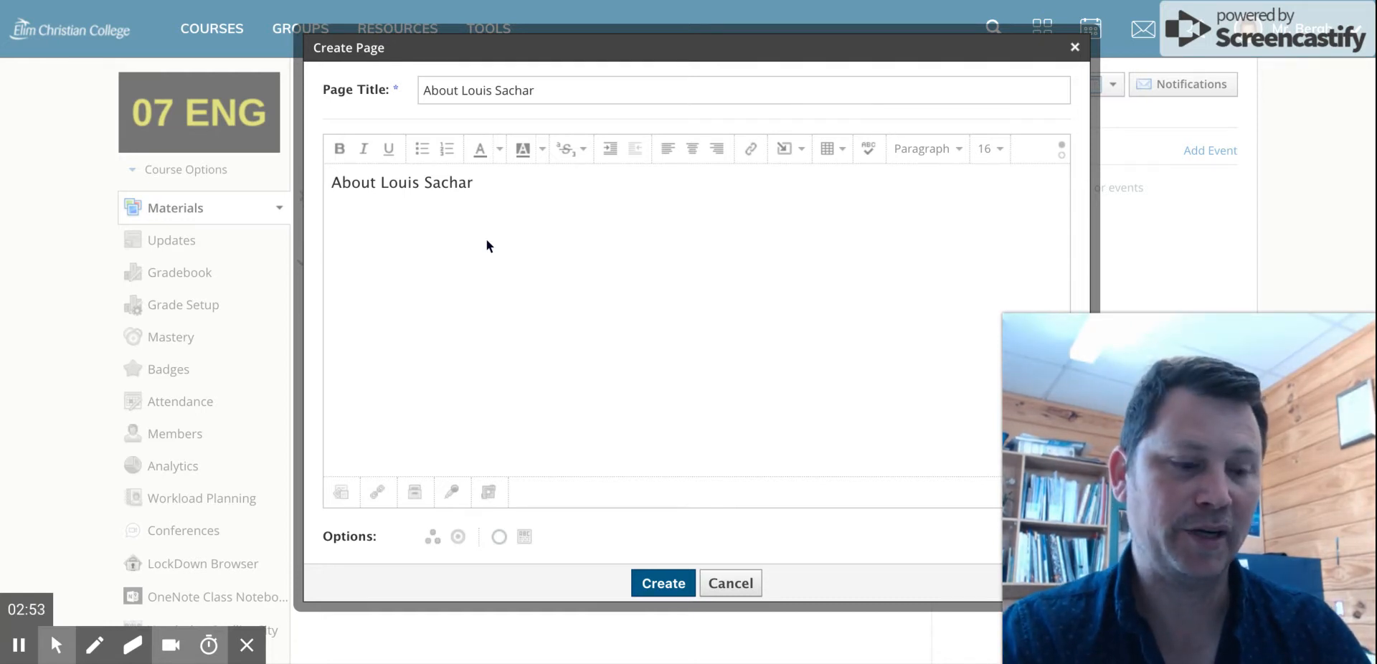
pyautogui.press('Return')
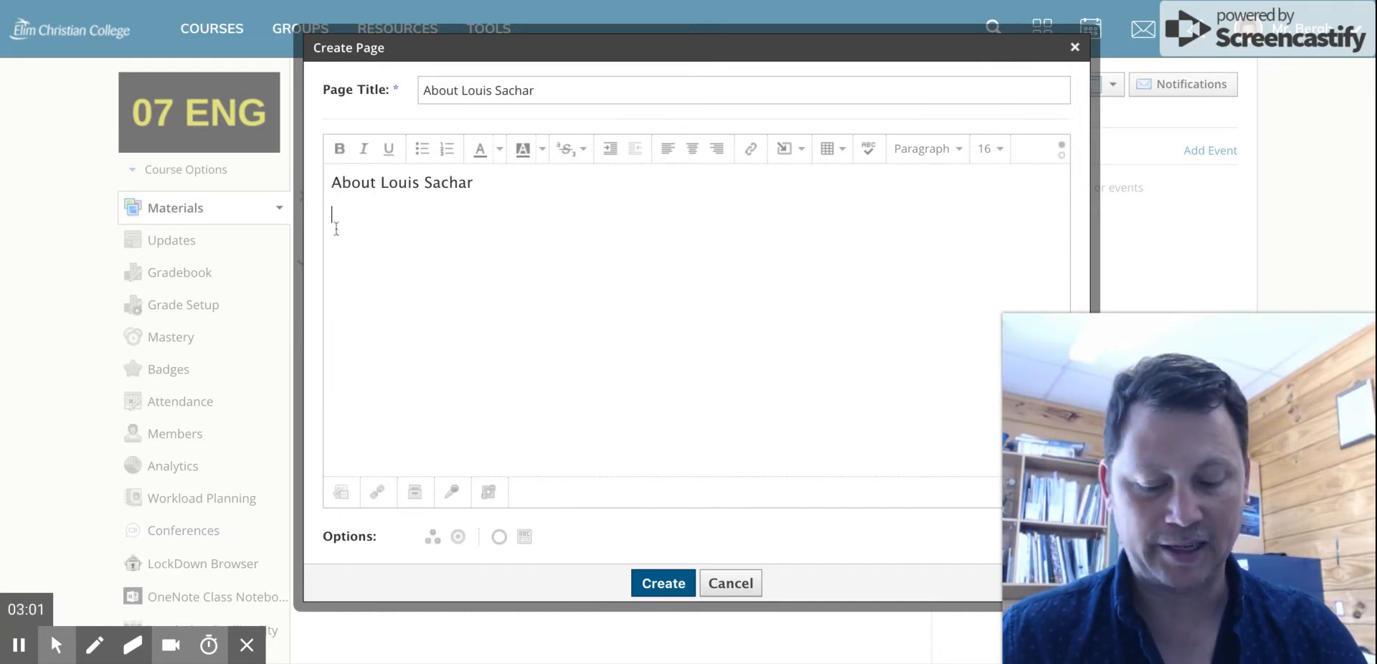
pyautogui.write('Next line')
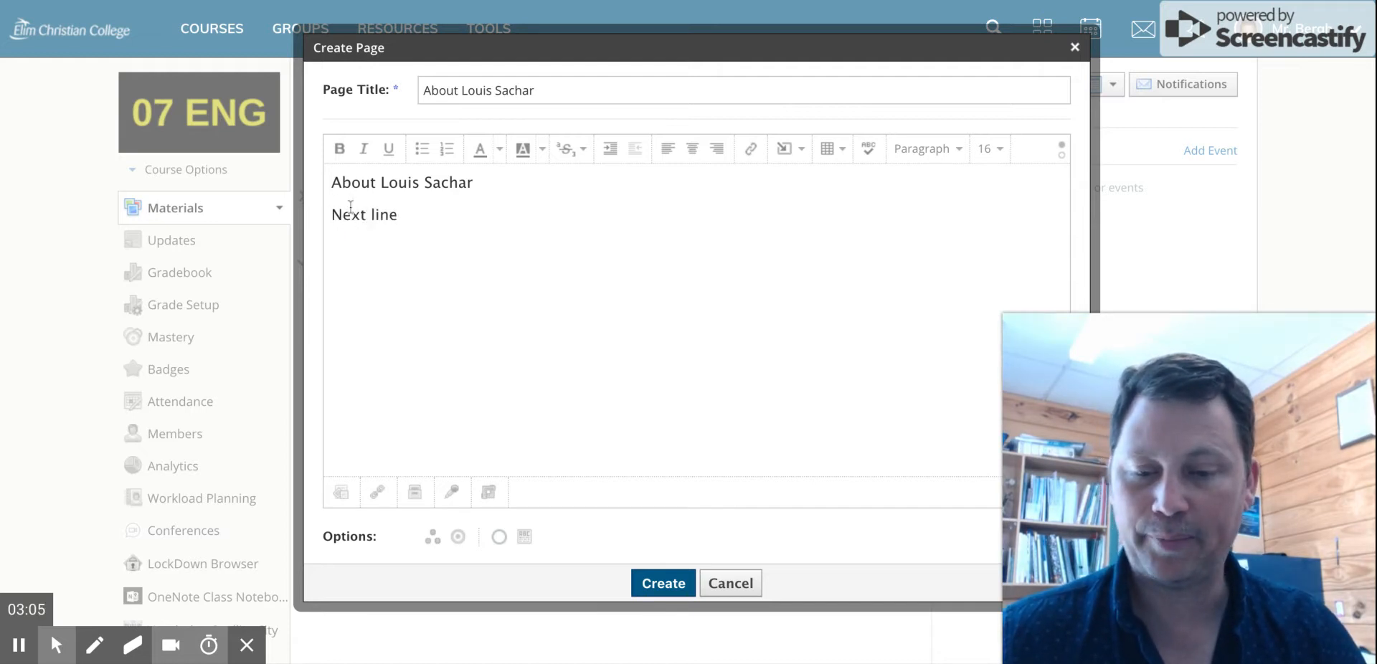
# Make the "About Louis Sachar" line in the page body bold
pyautogui.moveTo(495, 187); pyautogui.dragTo(338, 185)
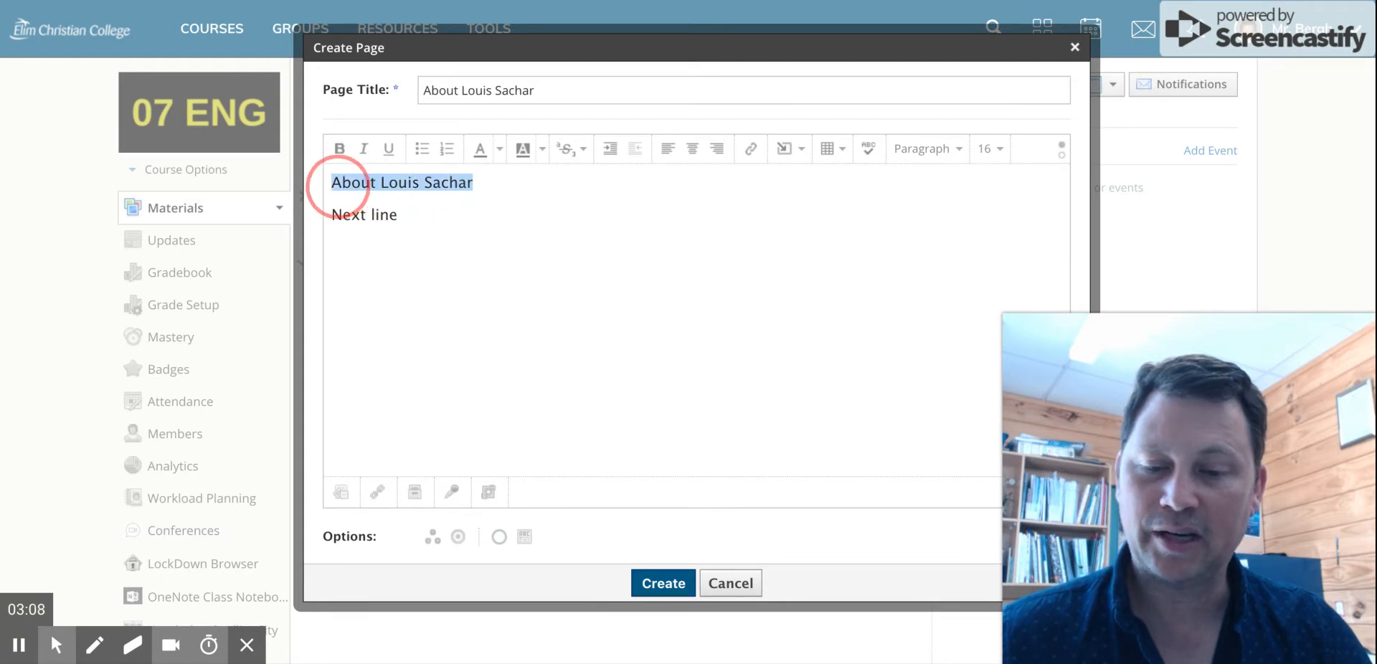
pyautogui.click(339, 148)
pyautogui.click(398, 215)
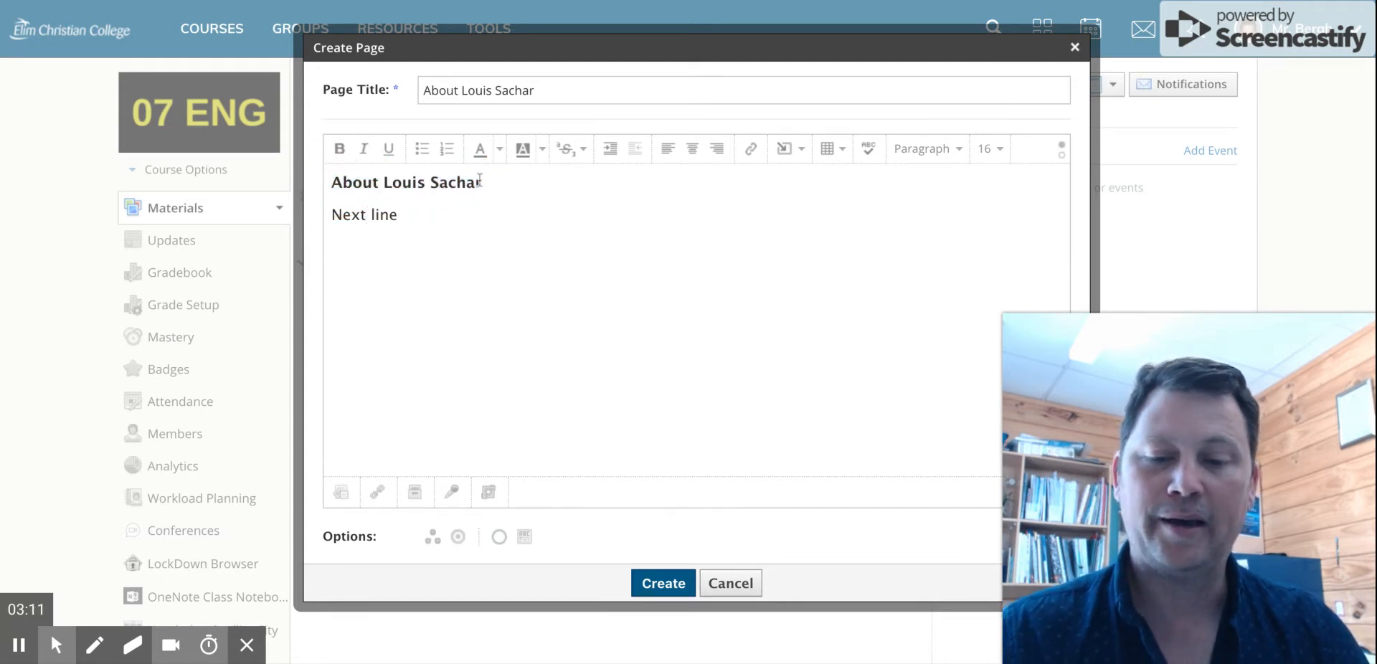
# Try the Heading 1 style on the bold "About Louis Sachar" line and return it to Paragraph
pyautogui.moveTo(492, 180); pyautogui.dragTo(338, 164)
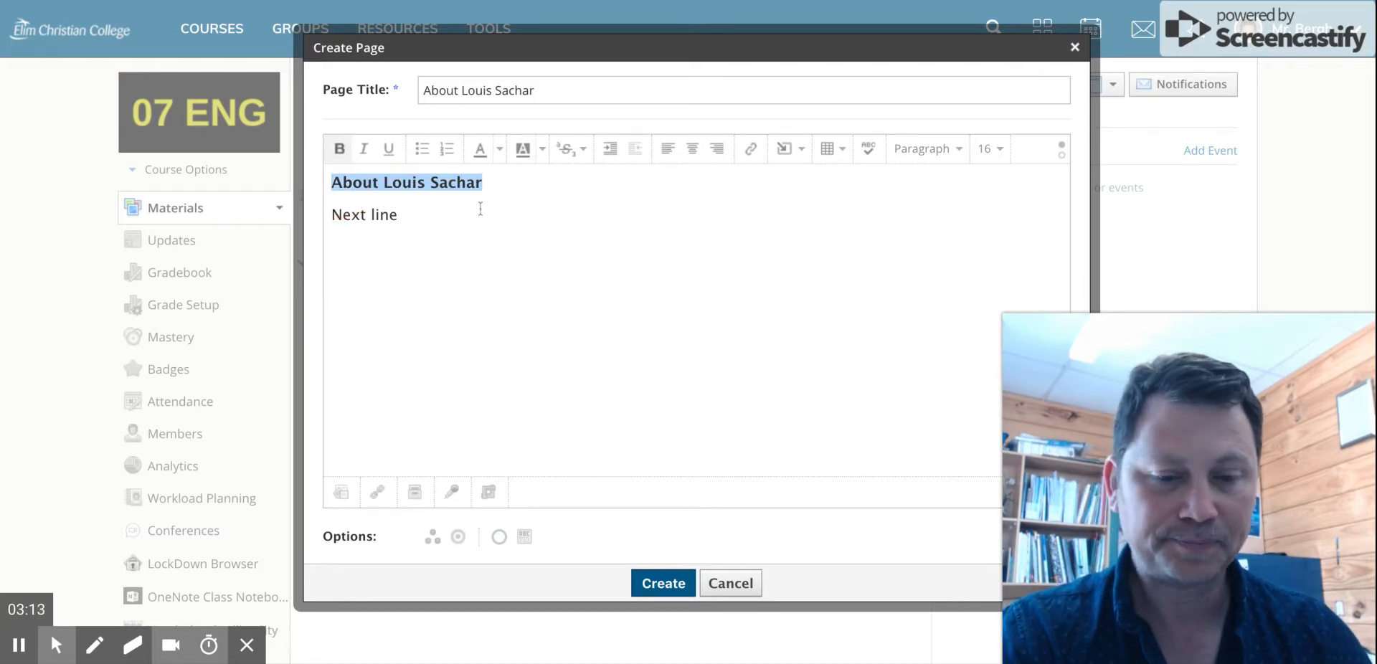
pyautogui.click(933, 149)
pyautogui.click(948, 212)
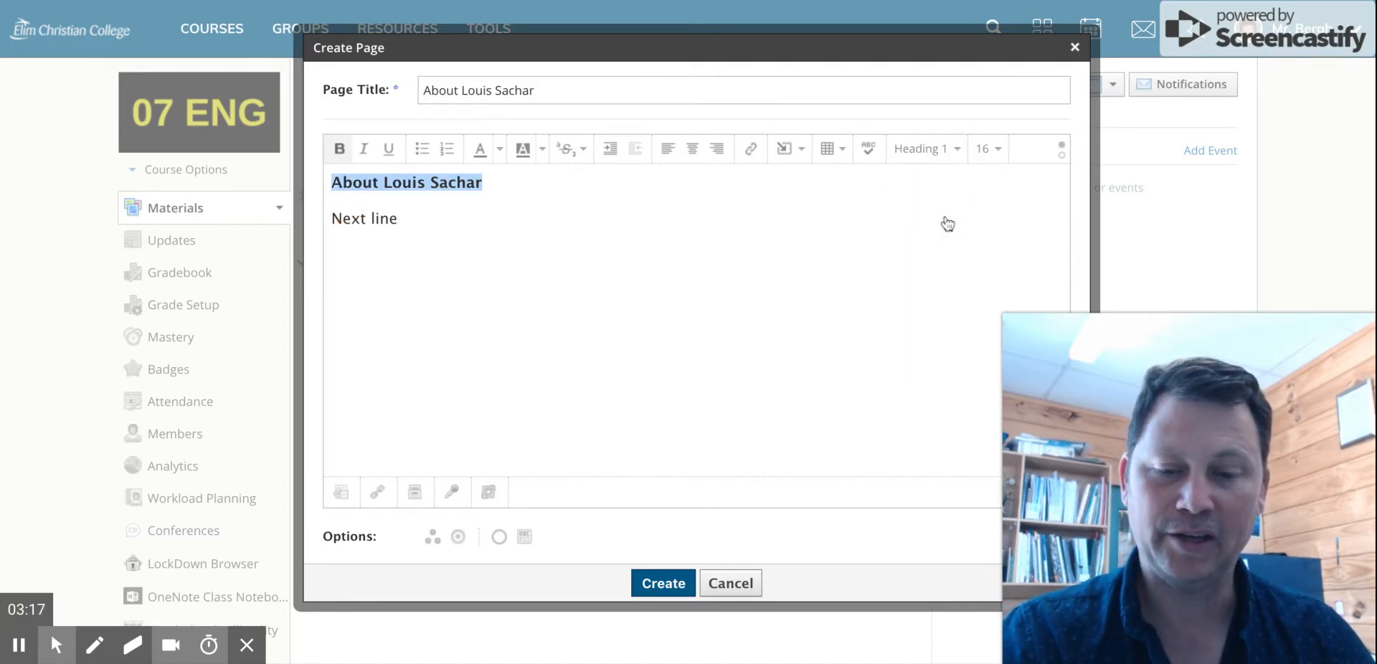
pyautogui.click(937, 152)
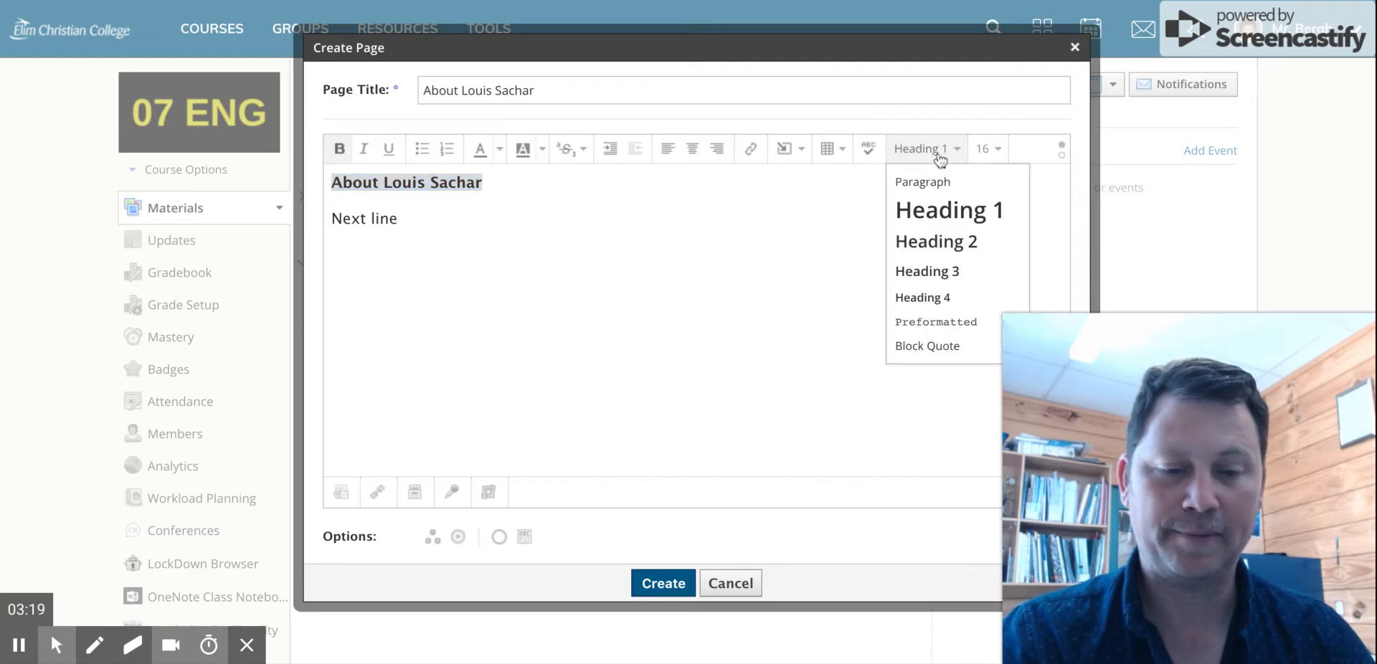
pyautogui.click(948, 211)
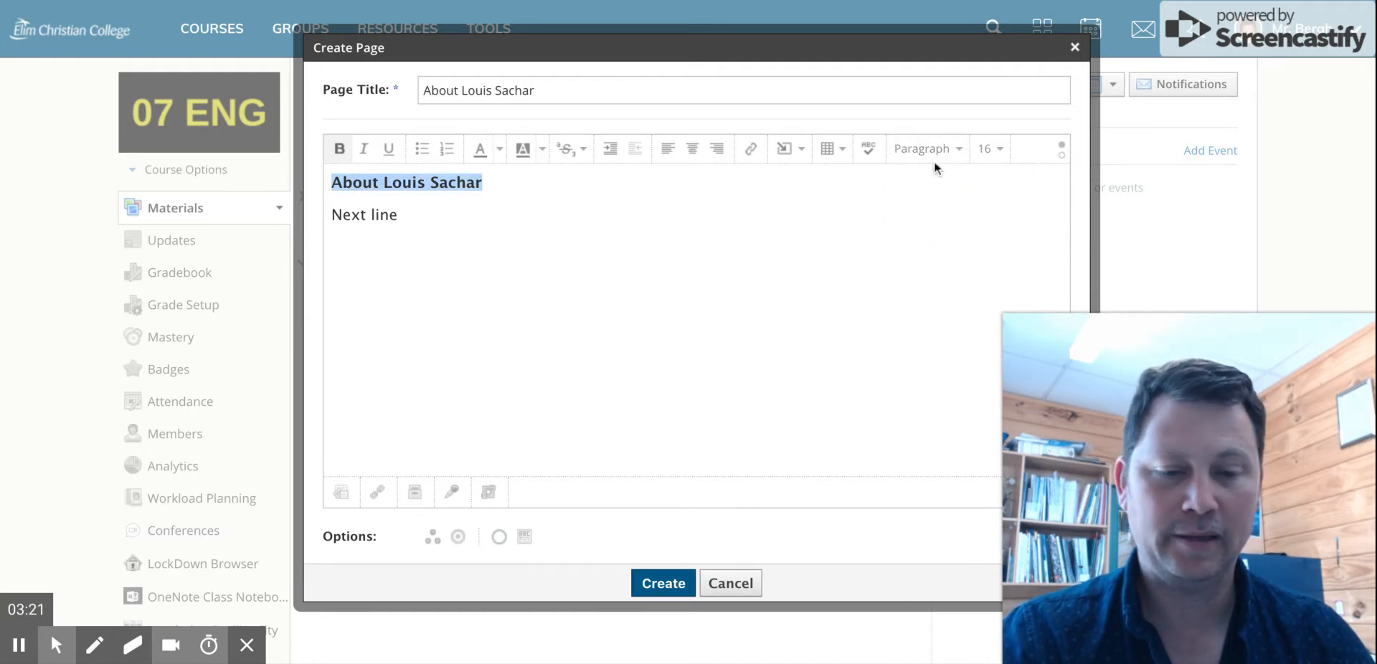
pyautogui.click(934, 161)
pyautogui.click(926, 181)
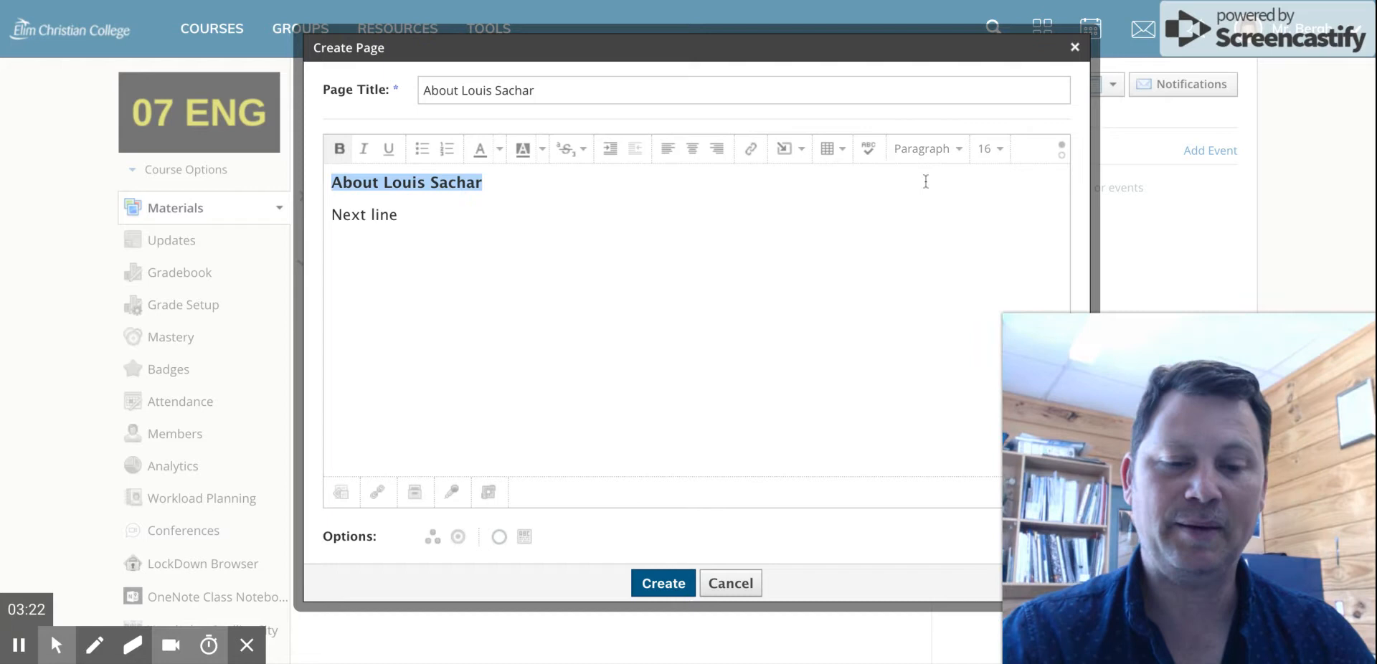
pyautogui.click(420, 218)
pyautogui.click(419, 219)
pyautogui.moveTo(347, 216)
pyautogui.mouseDown()
pyautogui.moveTo(411, 220)
pyautogui.moveTo(335, 223)
pyautogui.mouseUp()
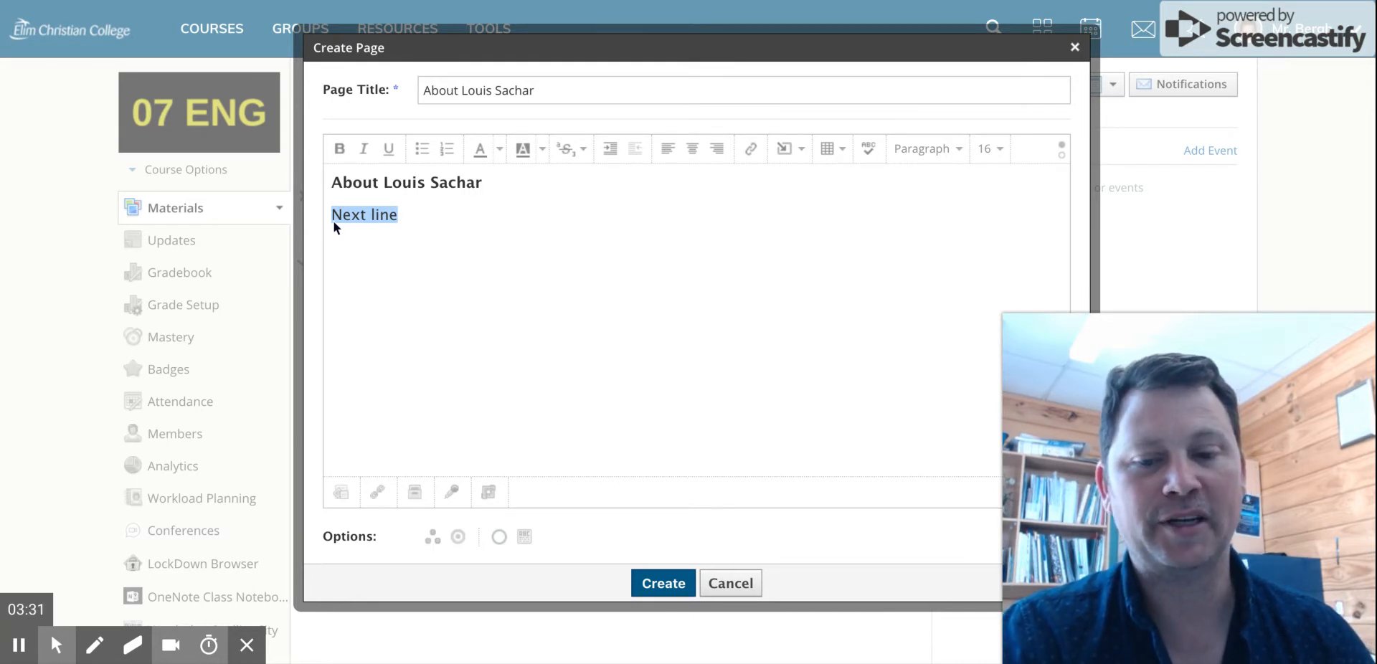
pyautogui.click(415, 218)
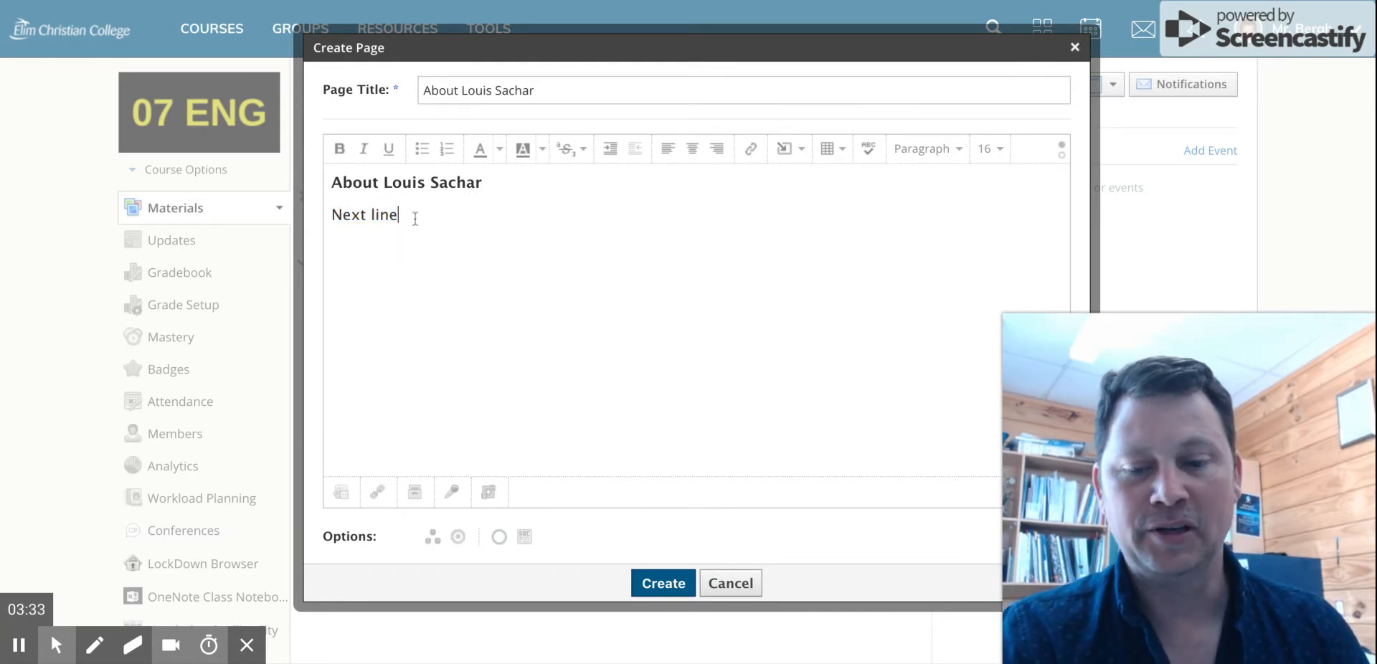
# Replace the "Next line" text with the author's biography paragraph beginning "I was born in East Meadow, New York"
pyautogui.doubleClick(384, 215)
pyautogui.keyDown('shift'); pyautogui.click(335, 216); pyautogui.keyUp('shift')
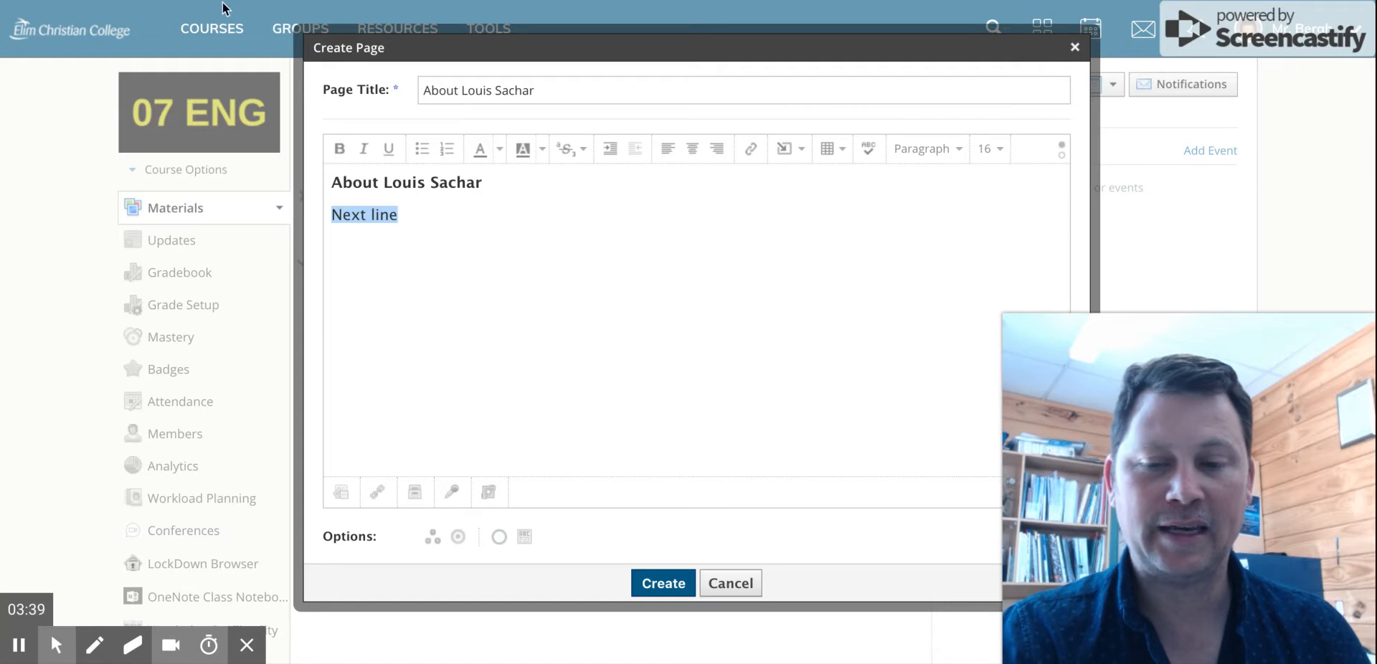
pyautogui.write('I was born in East Meadow, New York on March 20, 1954 and lived there until third grade. My dad worked on the 78th floor of the Empire State Building, and maybe that somehow inspired Wayside School, who knows? When I was nine years old, we moved to Tustin California. At that time, there were orange groves all around, and the local kids would often divide up into teams and have orange fights. The "ammo" hung from the trees, although the best ones were the gushy, rotten ones on the ground. Now most of the orange trees are gone, replaced with fast food restaurants, and big box stores.')
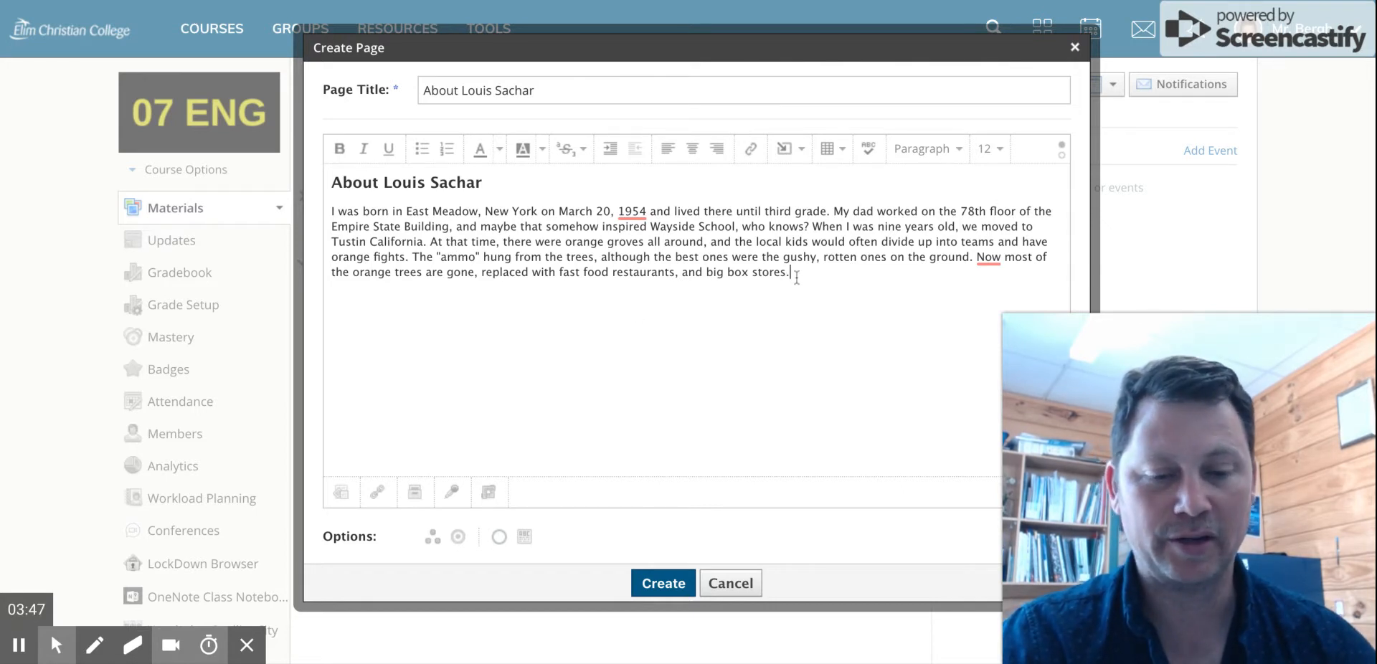
# Try applying the Paragraph style to the biography text and undo the change
pyautogui.moveTo(800, 271); pyautogui.dragTo(333, 216)
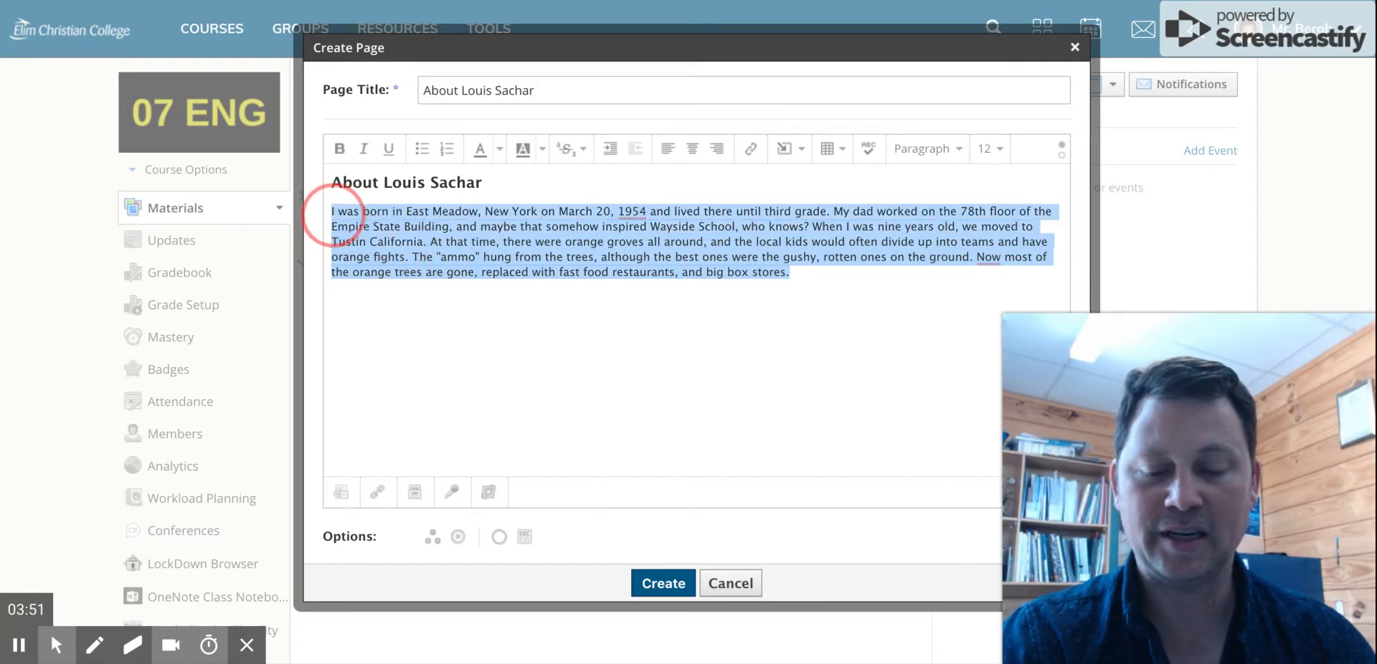
pyautogui.click(923, 151)
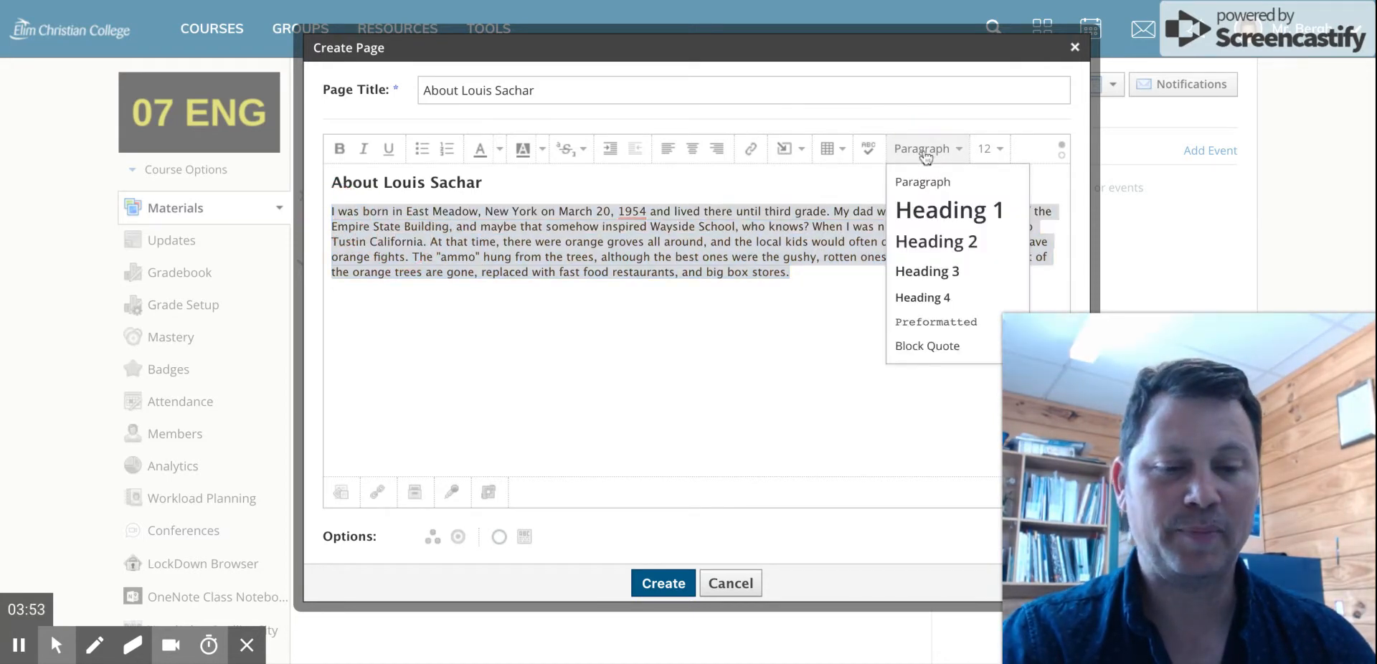
pyautogui.click(926, 184)
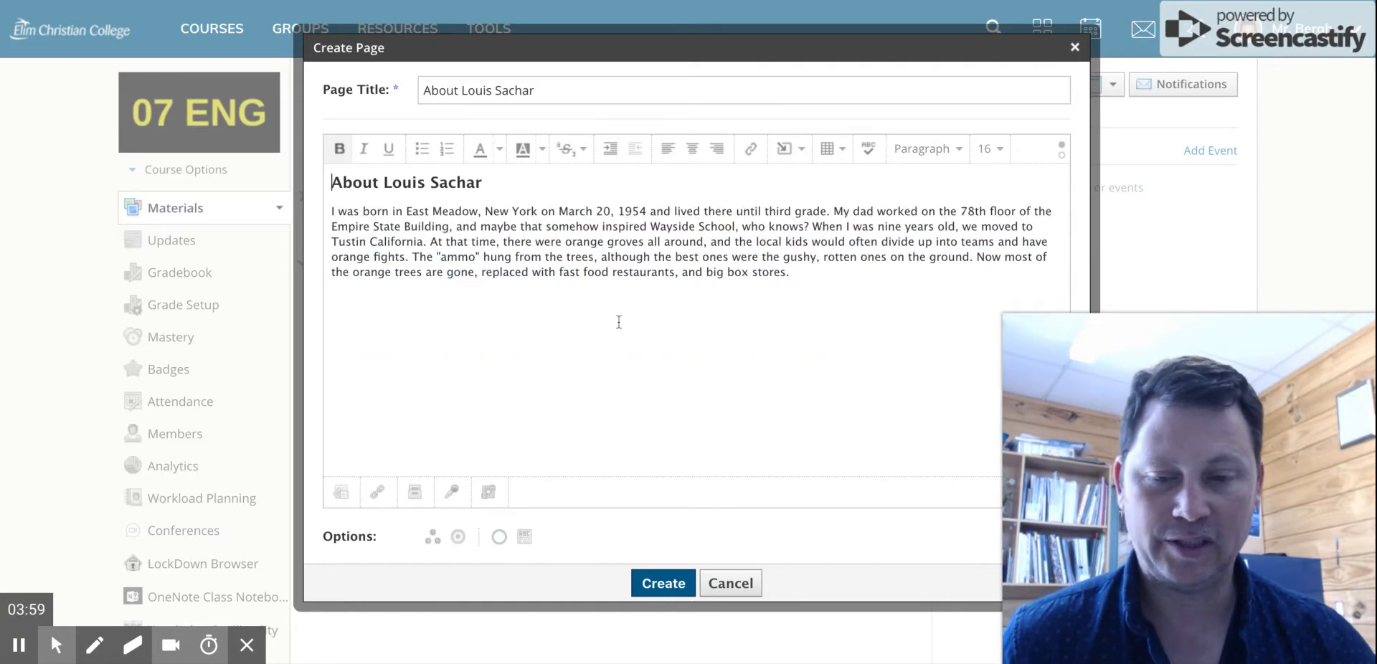
pyautogui.hotkey('ctrl', 'z')
pyautogui.moveTo(328, 211); pyautogui.dragTo(801, 270)
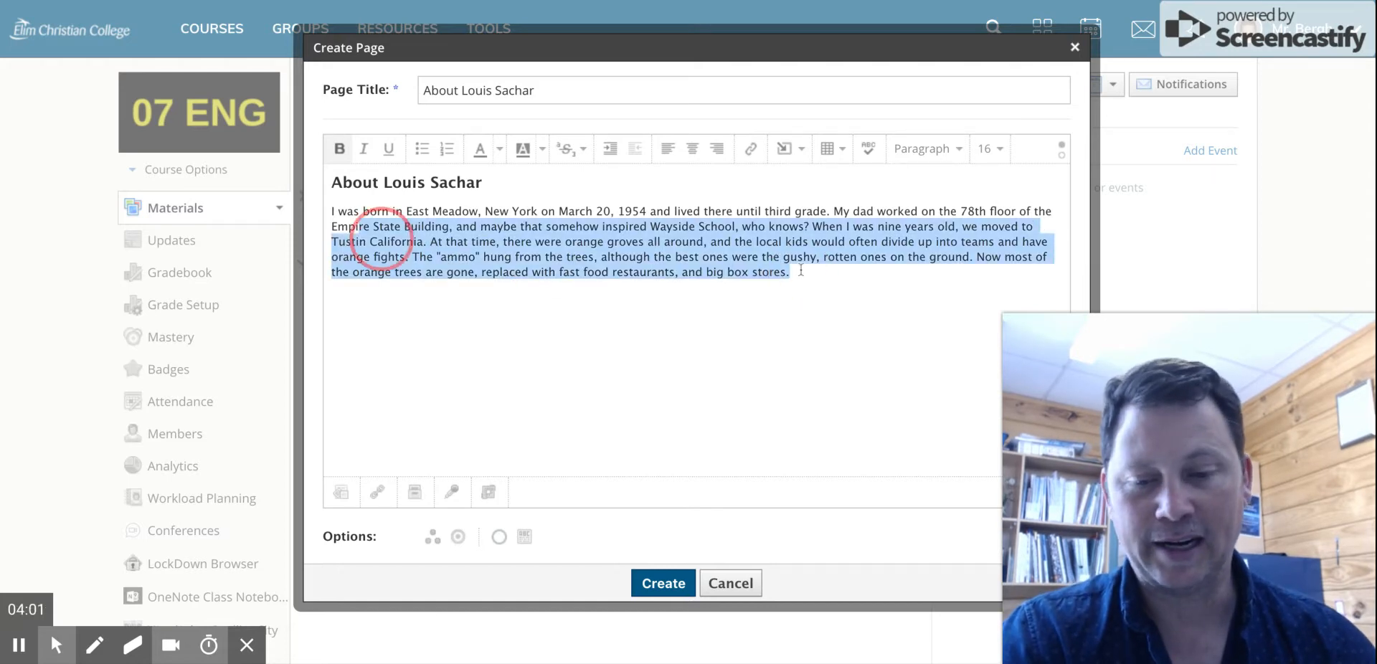
pyautogui.click(332, 212)
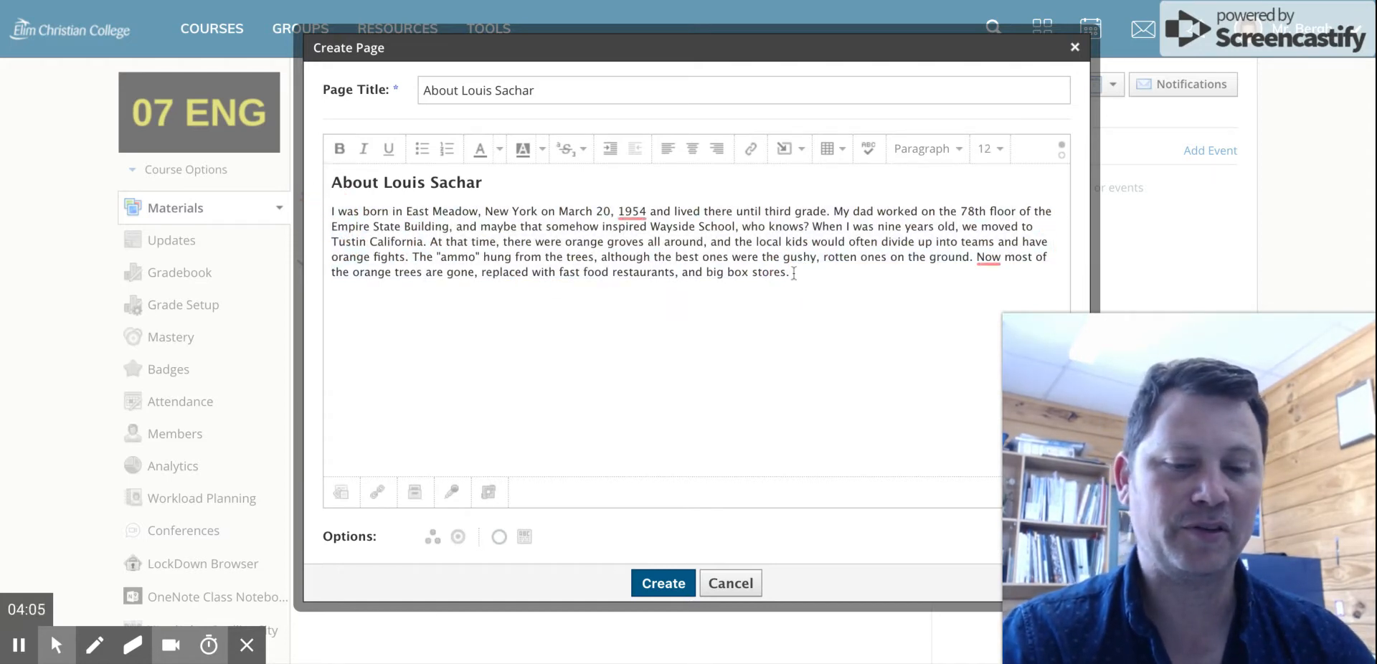
# Set the whole biography paragraph to font size 16
pyautogui.moveTo(794, 273); pyautogui.dragTo(331, 210)
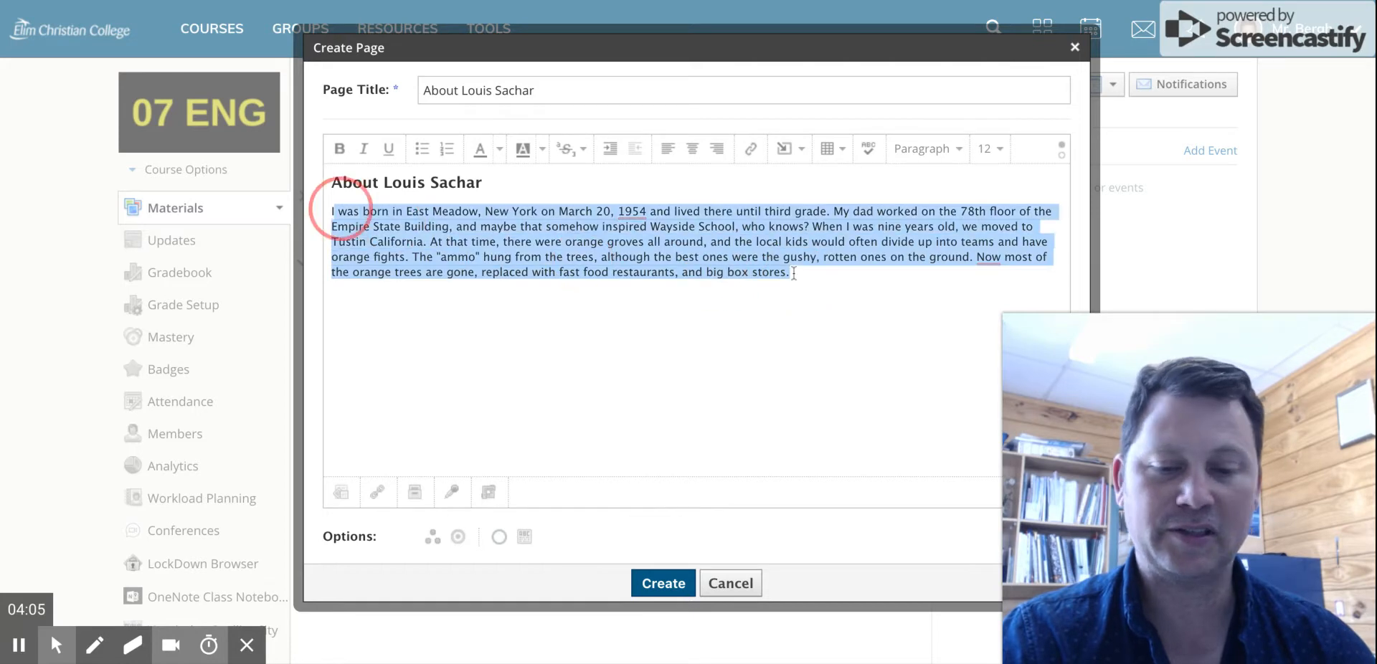
pyautogui.click(977, 155)
pyautogui.click(982, 280)
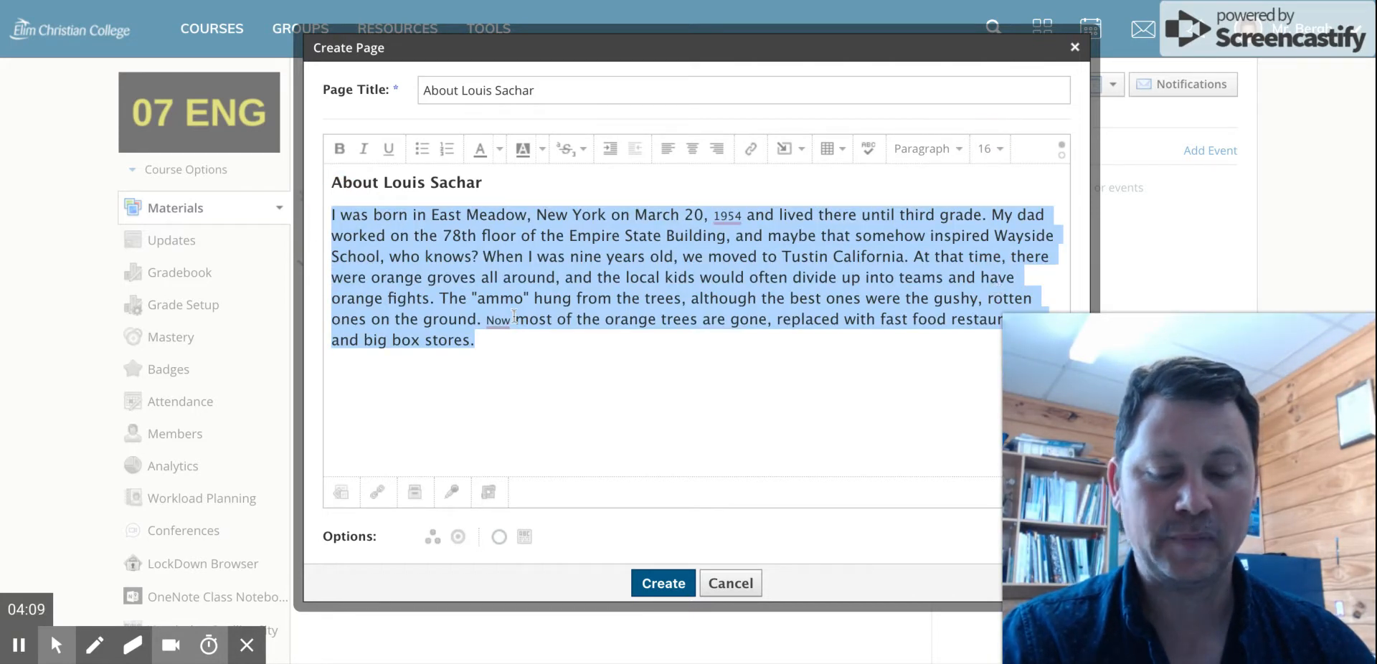
pyautogui.click(493, 338)
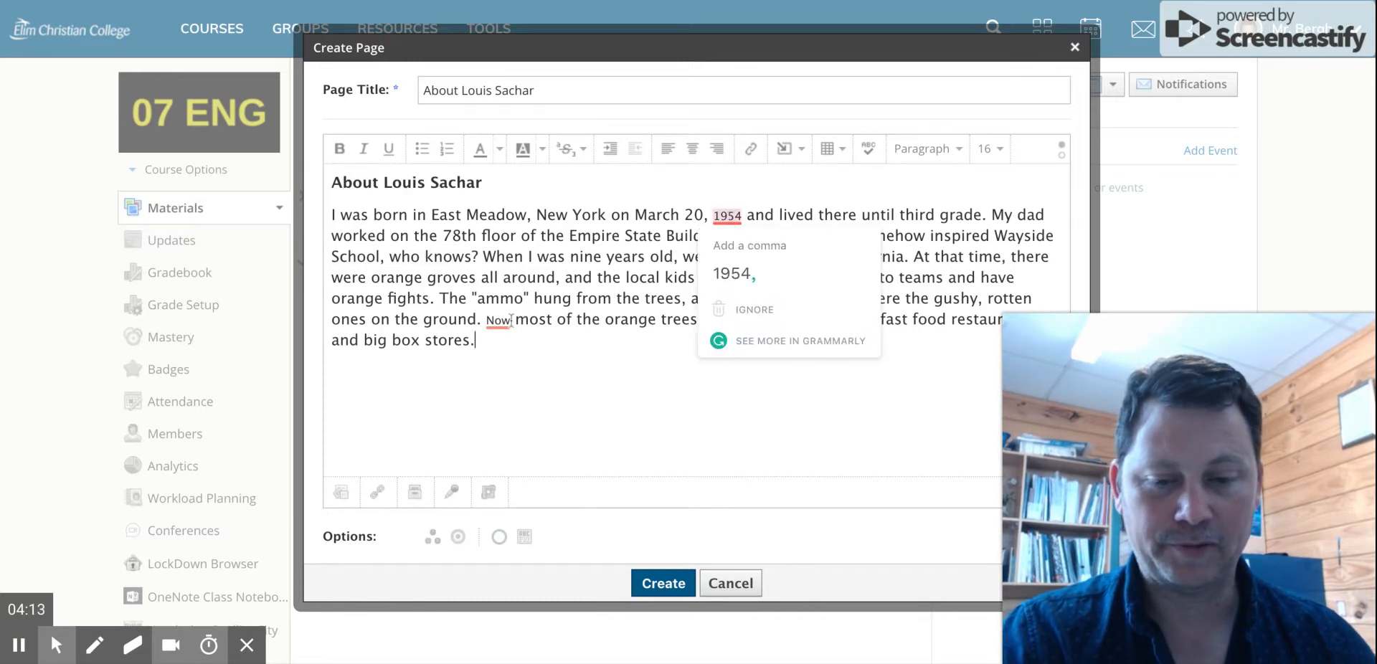
# Accept the suggested comma after the birth year in the first sentence and set the year and comma to font size 16
pyautogui.moveTo(718, 217)
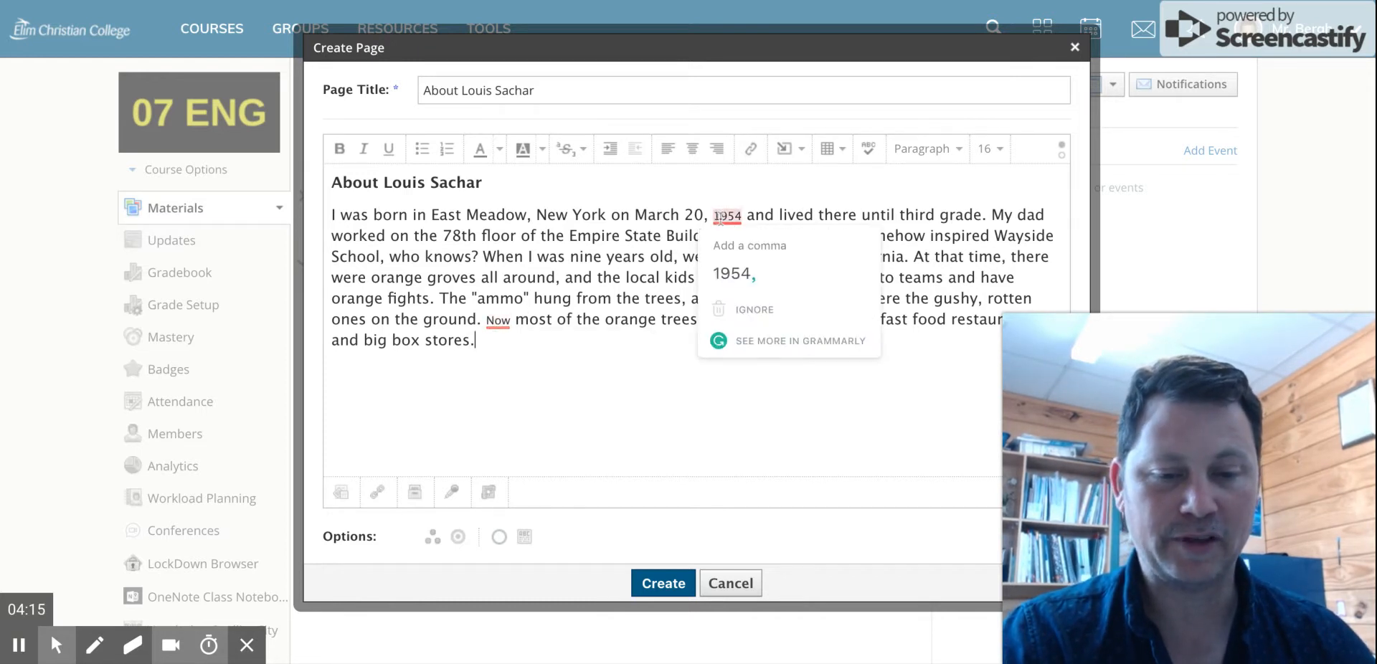
pyautogui.click(727, 274)
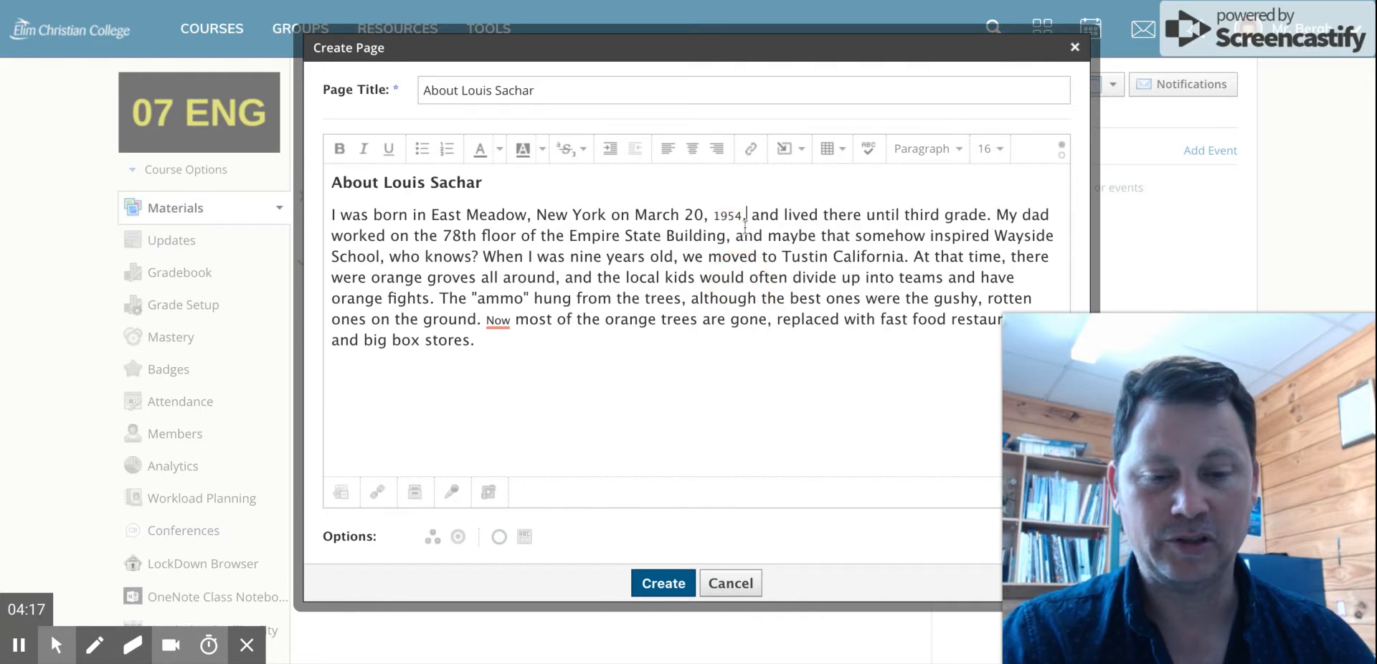
pyautogui.moveTo(726, 215)
pyautogui.mouseDown()
pyautogui.moveTo(748, 219)
pyautogui.moveTo(716, 222)
pyautogui.mouseUp()
pyautogui.click(986, 151)
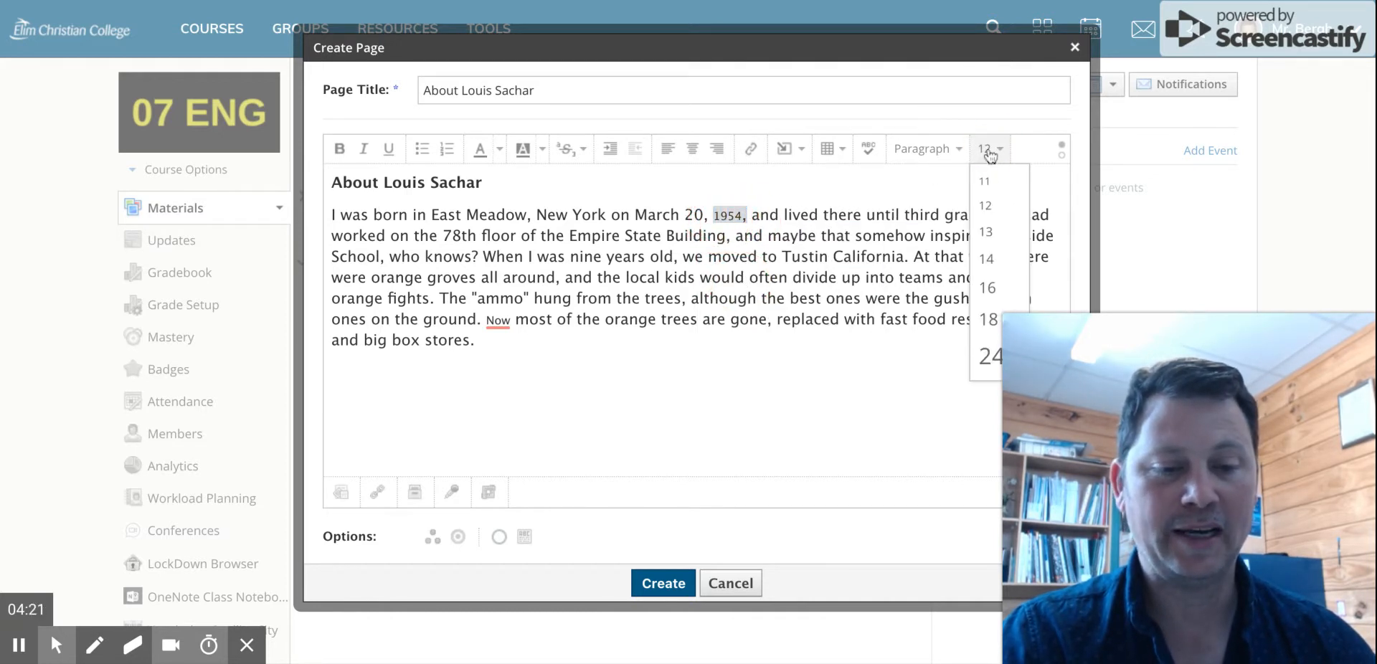
pyautogui.click(996, 288)
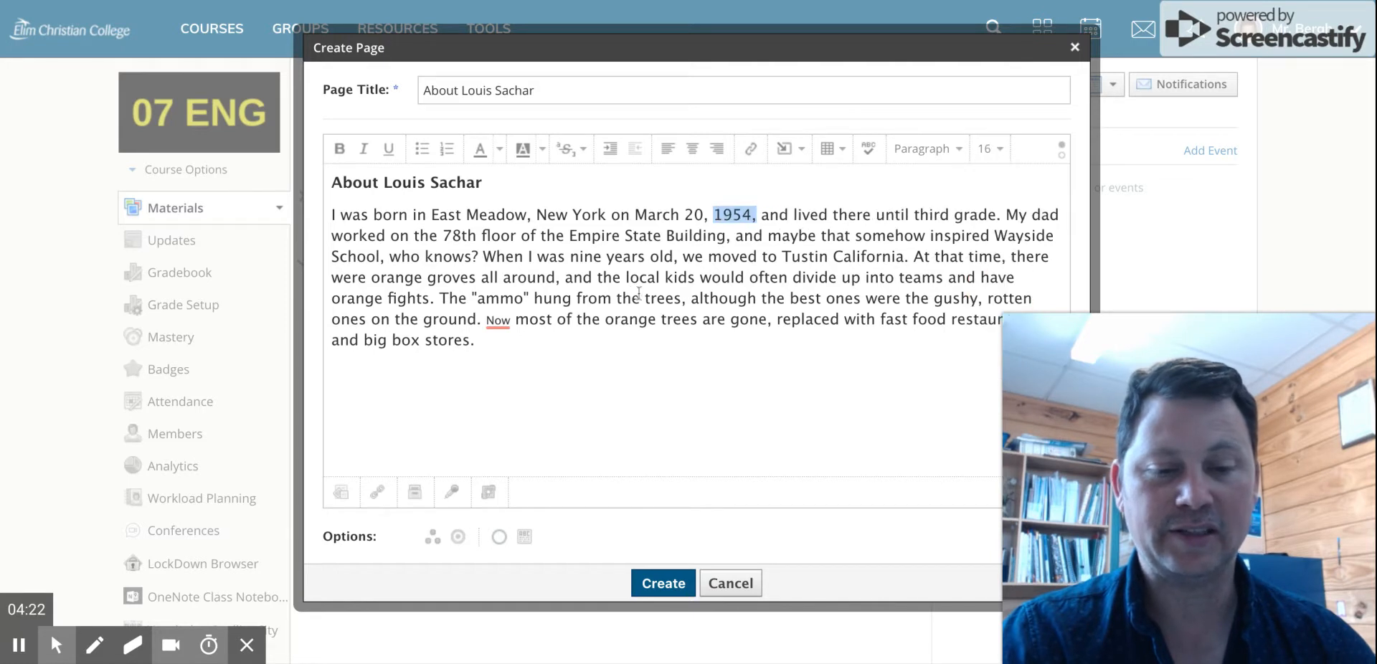
# Accept the suggested comma after "Now" in the last sentence and set the word to font size 16
pyautogui.rightClick(498, 320)
pyautogui.click(509, 383)
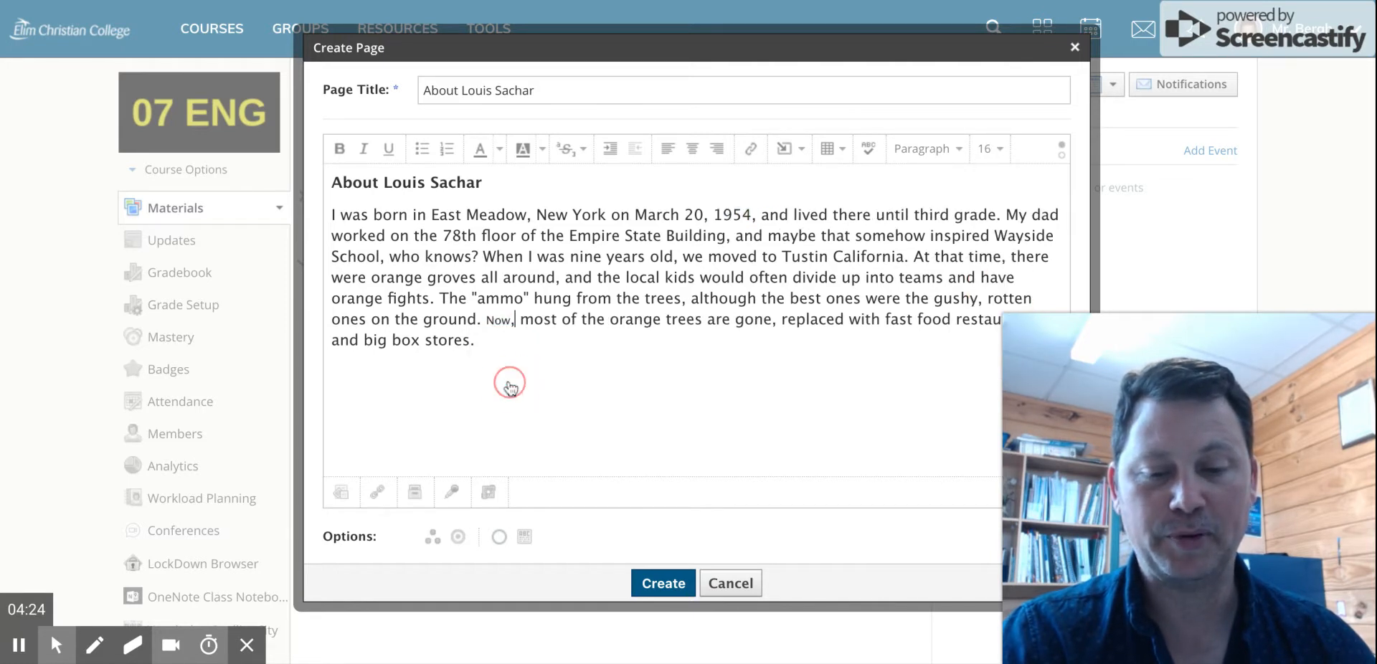
pyautogui.doubleClick(502, 323)
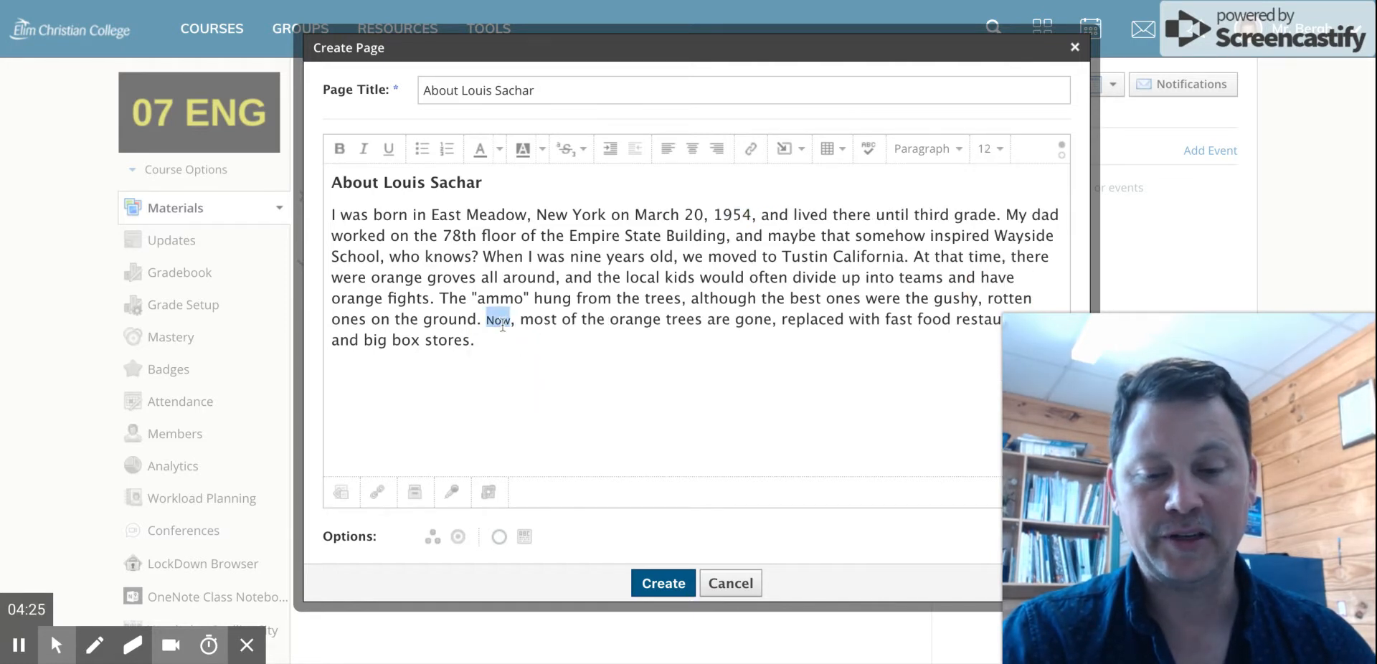
pyautogui.click(986, 149)
pyautogui.click(995, 288)
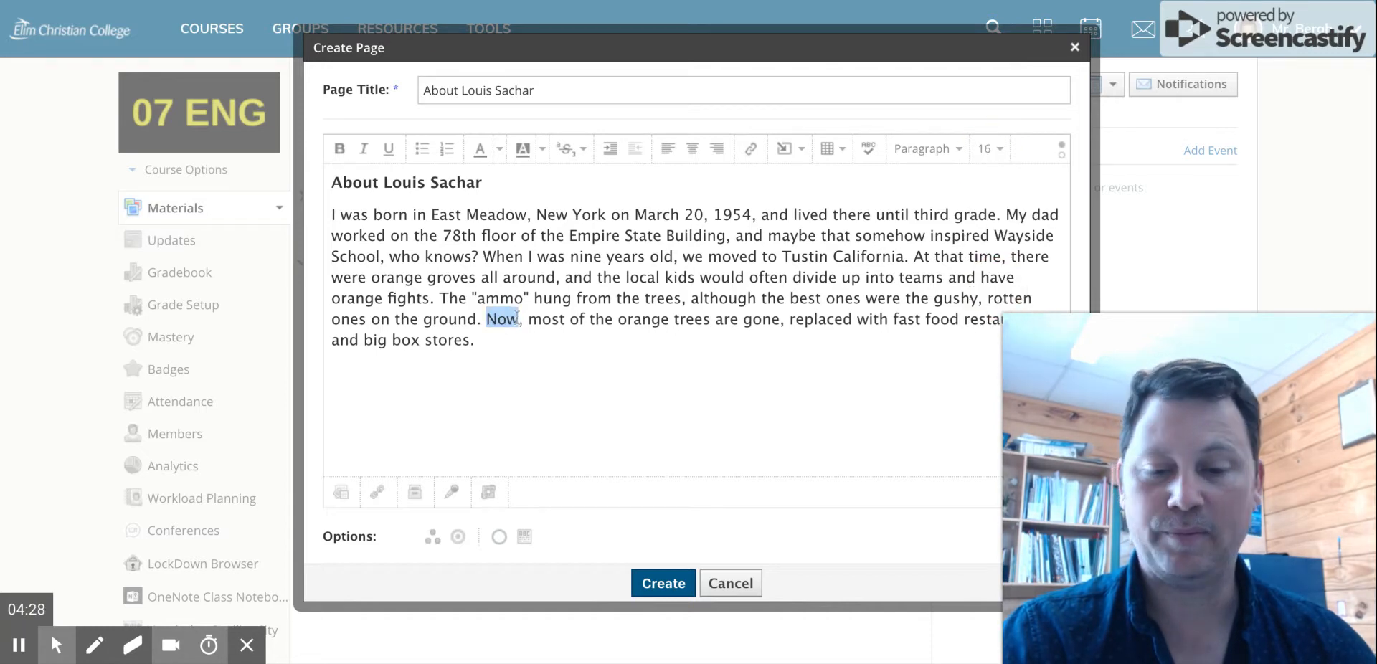
pyautogui.click(479, 343)
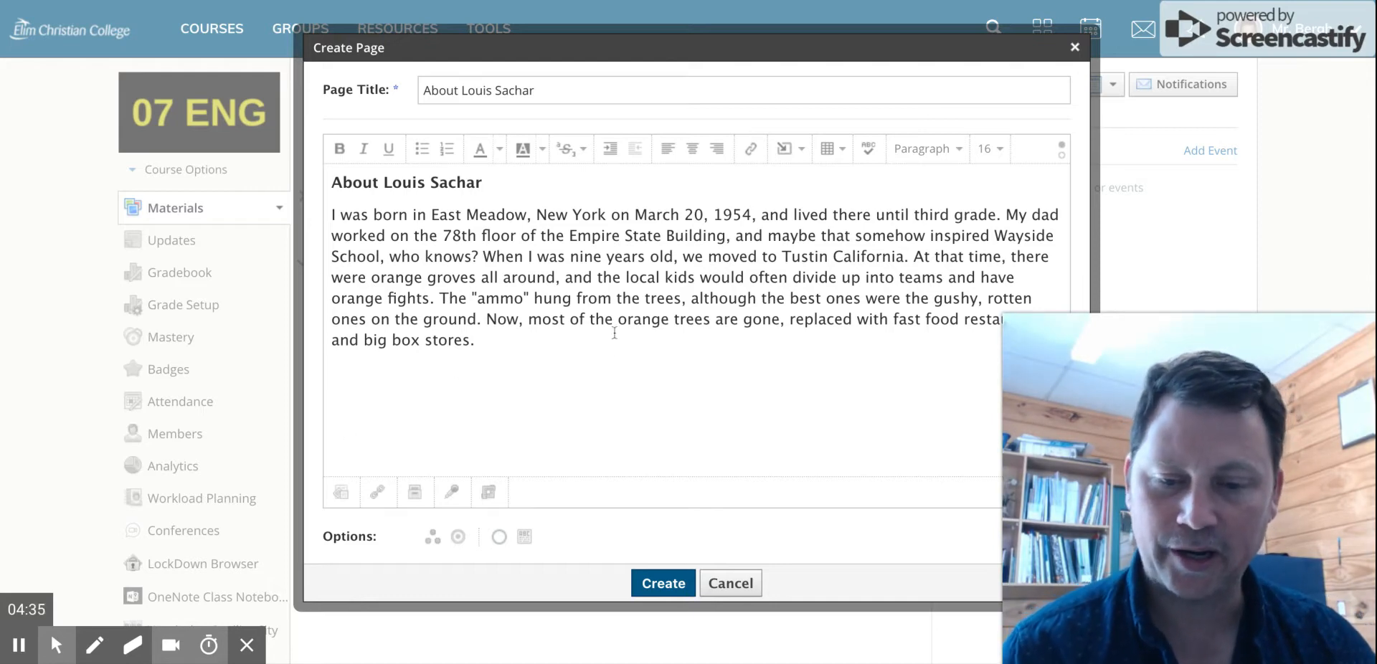
# Split the biography into two paragraphs before "At that time" and add a blank line between them
pyautogui.click(916, 257)
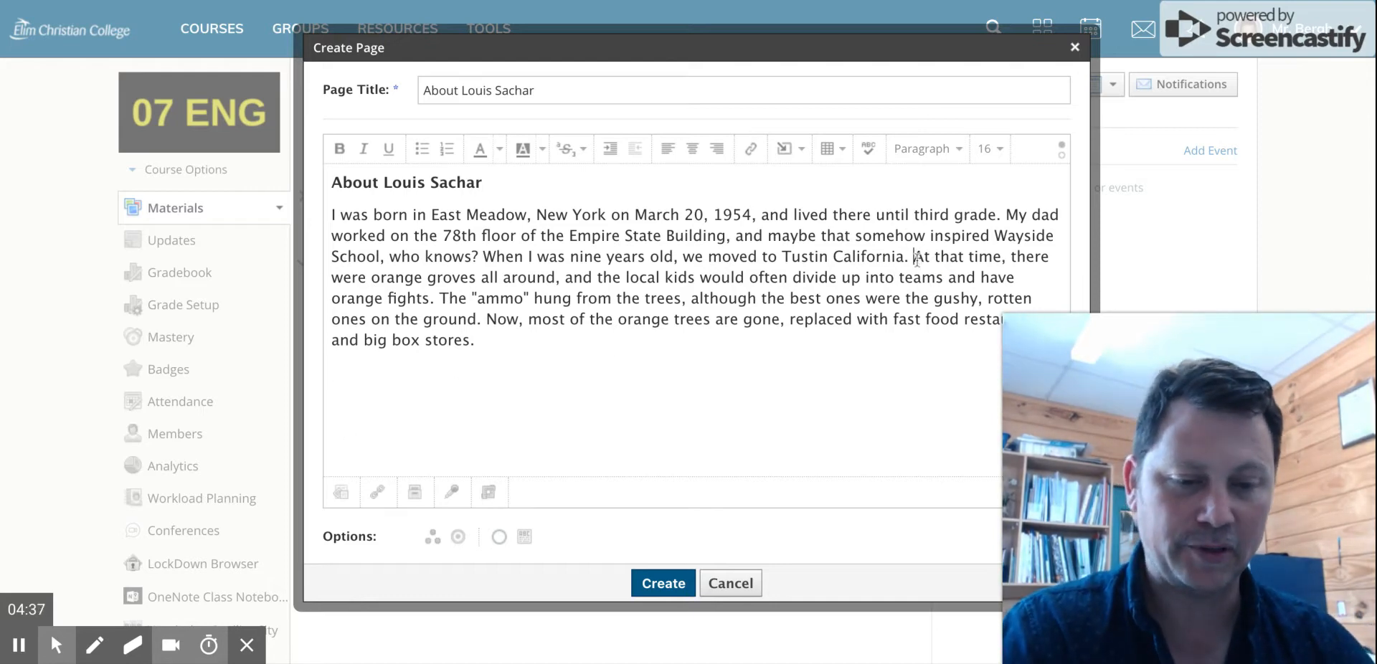
pyautogui.press('Return')
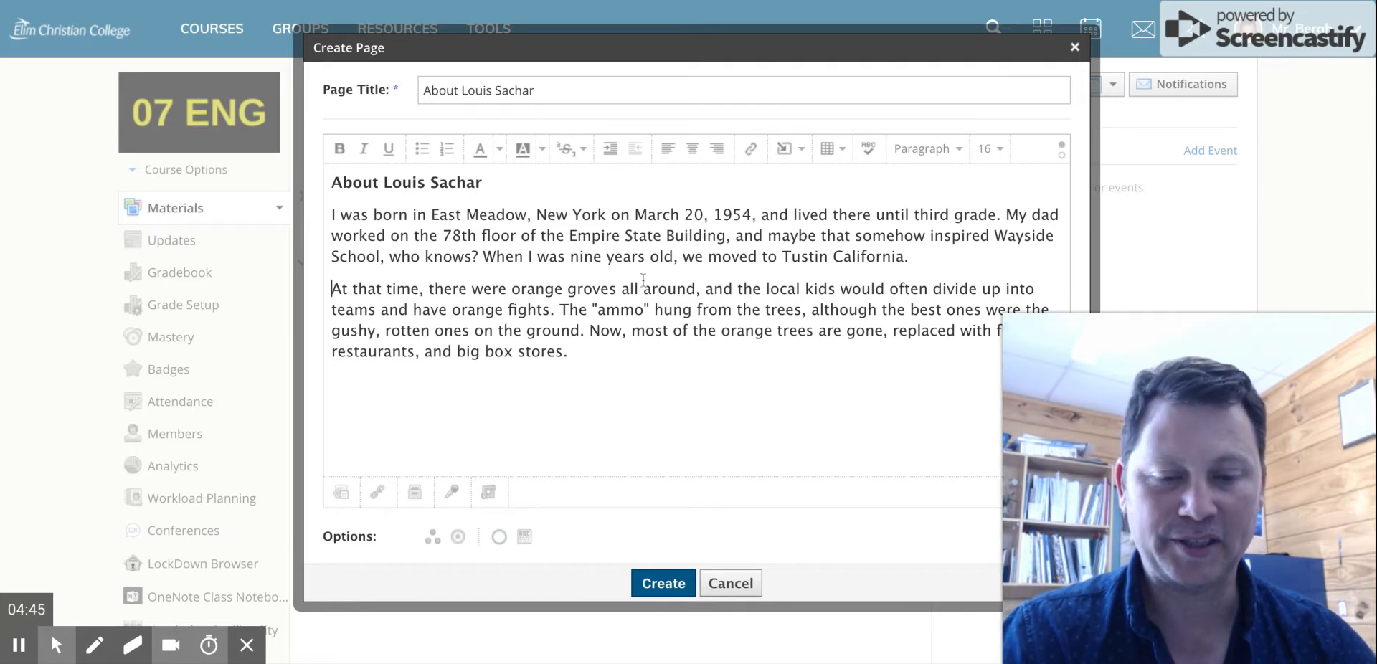
pyautogui.scroll(-1, 574, 255)
pyautogui.scroll(1, 574, 255)
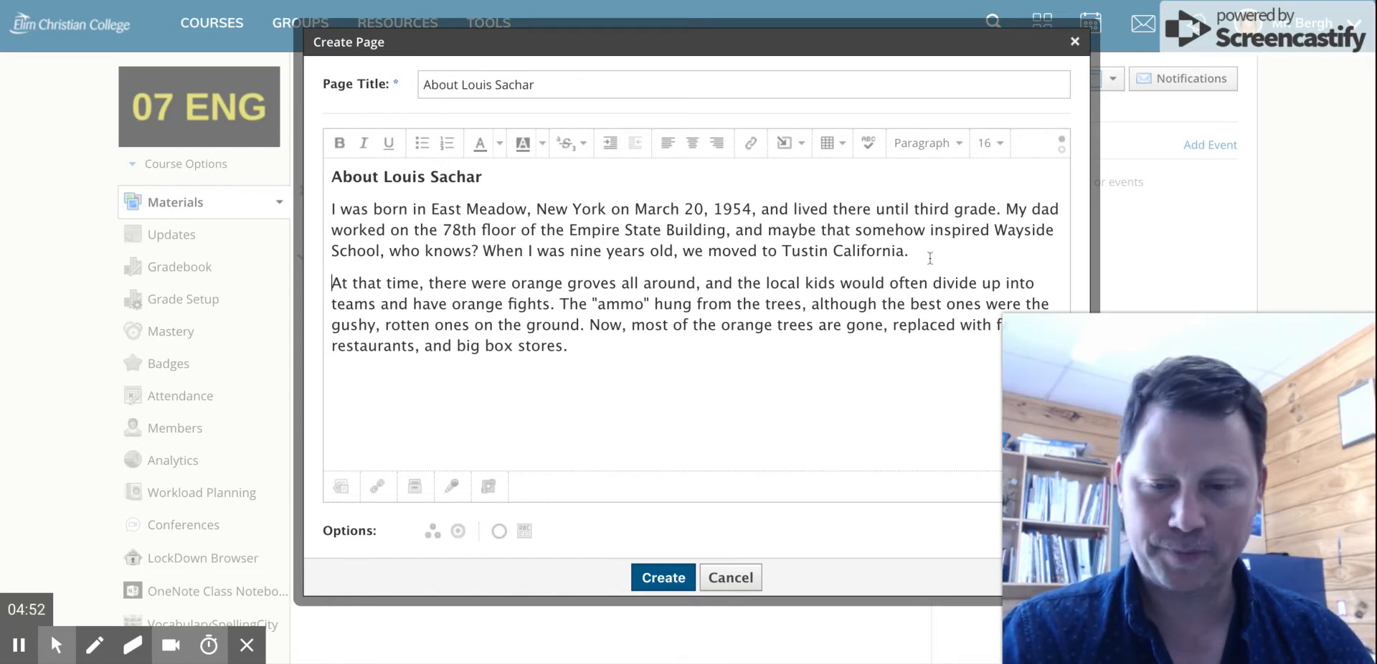
pyautogui.press('Return')
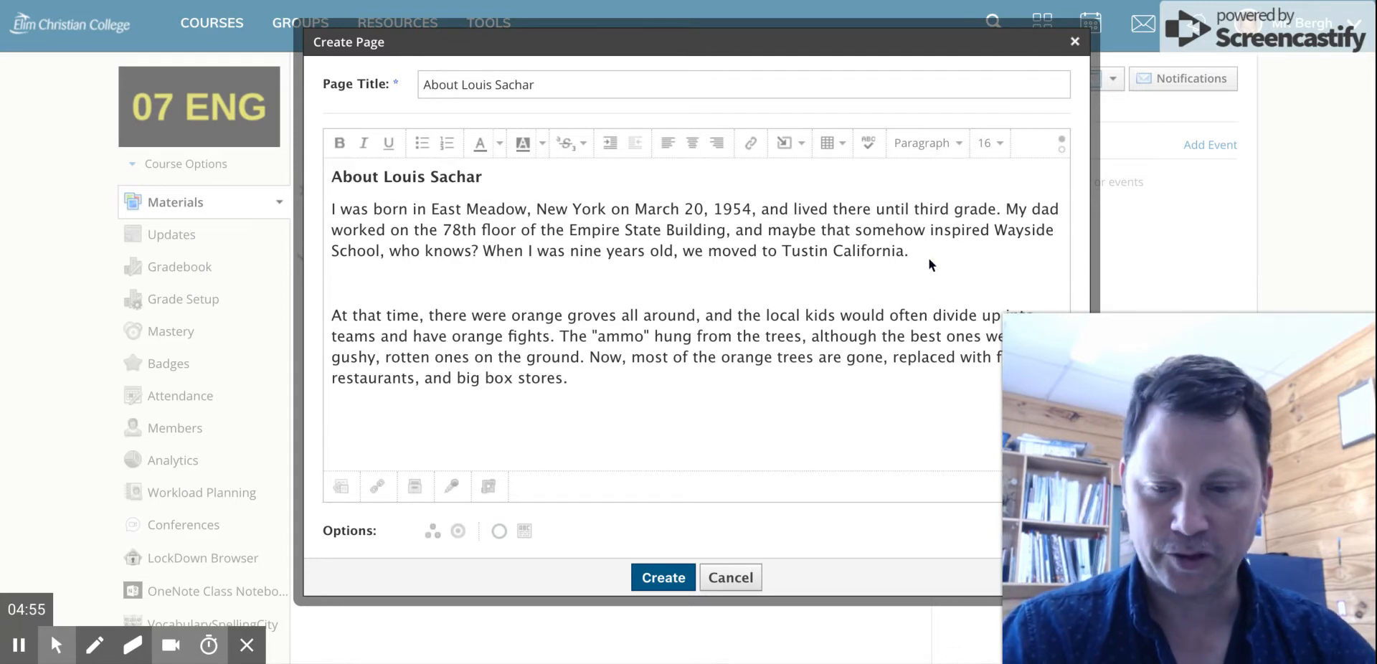
# Insert the photo of Louis Sachar as an image on the blank line between the two biography paragraphs
pyautogui.click(347, 284)
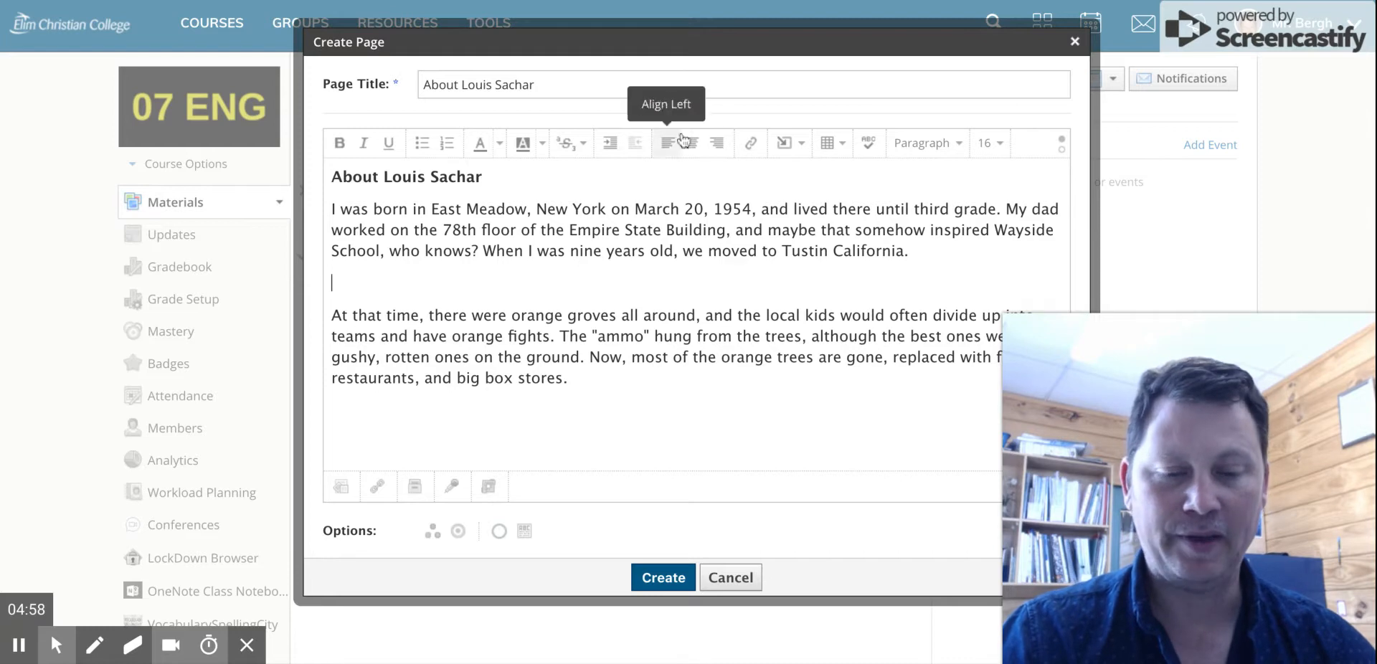
pyautogui.click(796, 148)
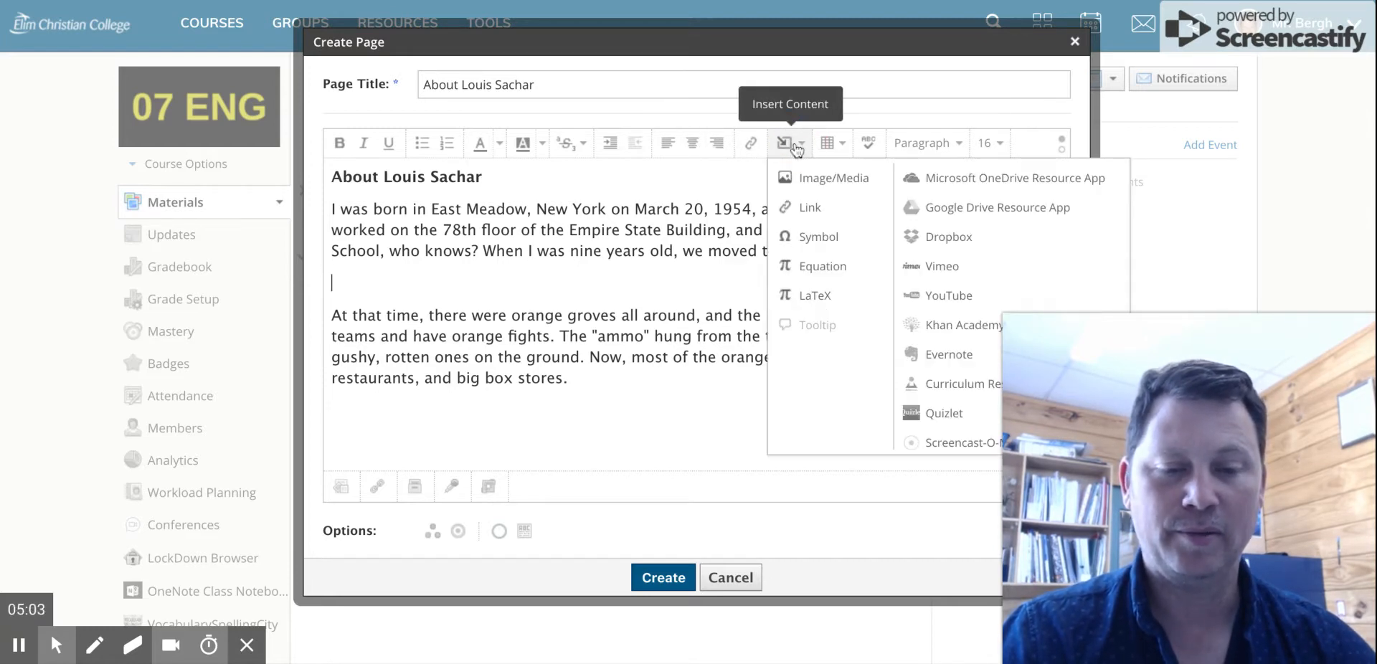
pyautogui.click(818, 183)
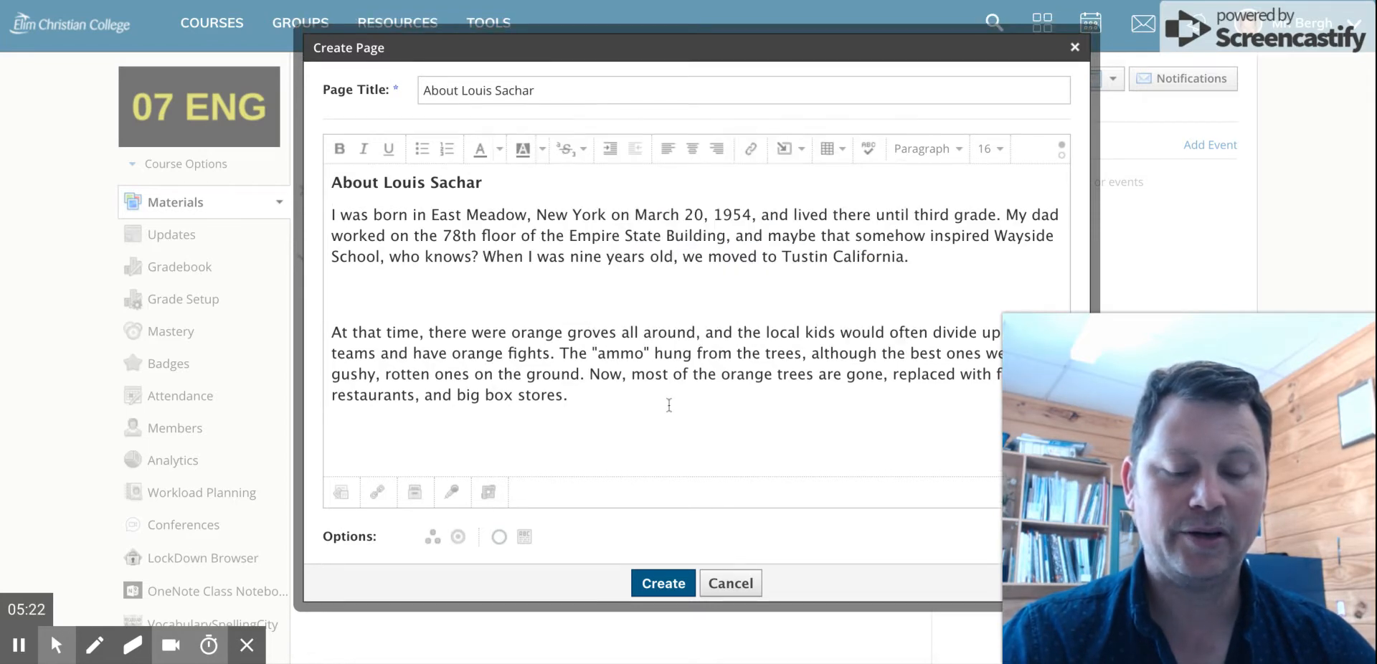
pyautogui.scroll(-3, 668, 406)
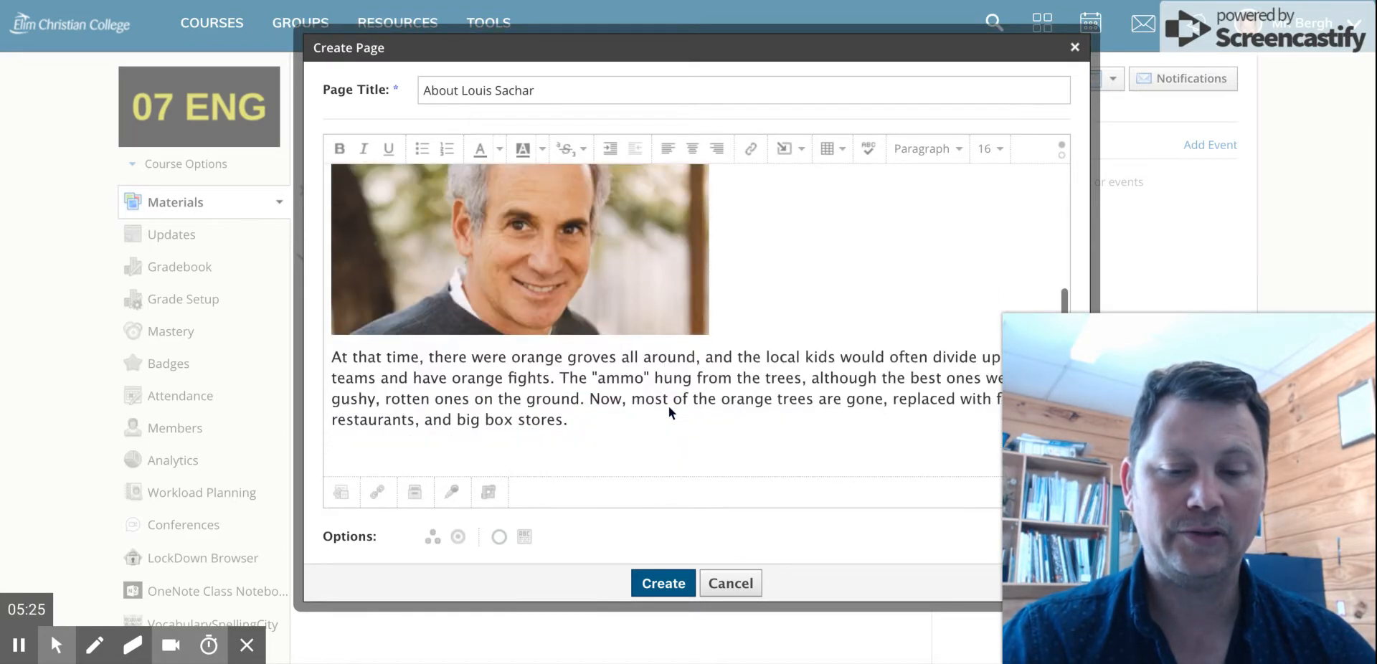
pyautogui.scroll(2, 669, 406)
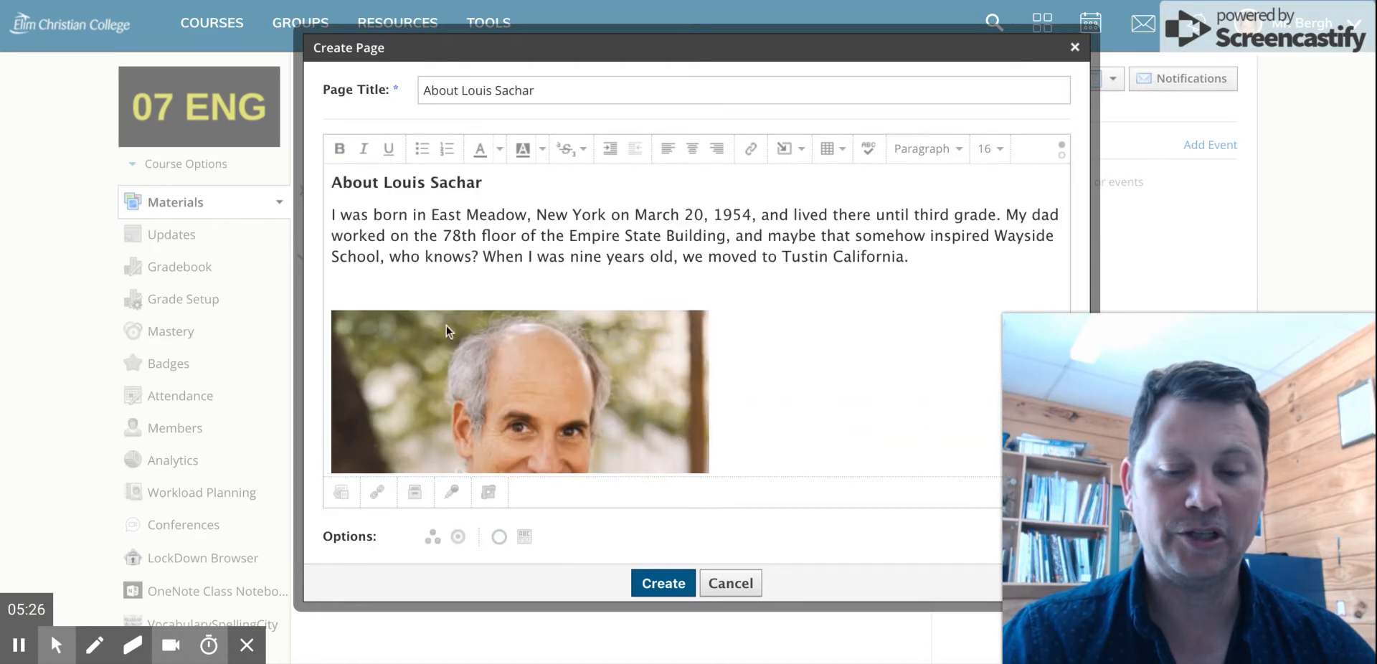
# Remove the empty line between the first biography paragraph and the photo
pyautogui.click(359, 288)
pyautogui.press('BackSpace')
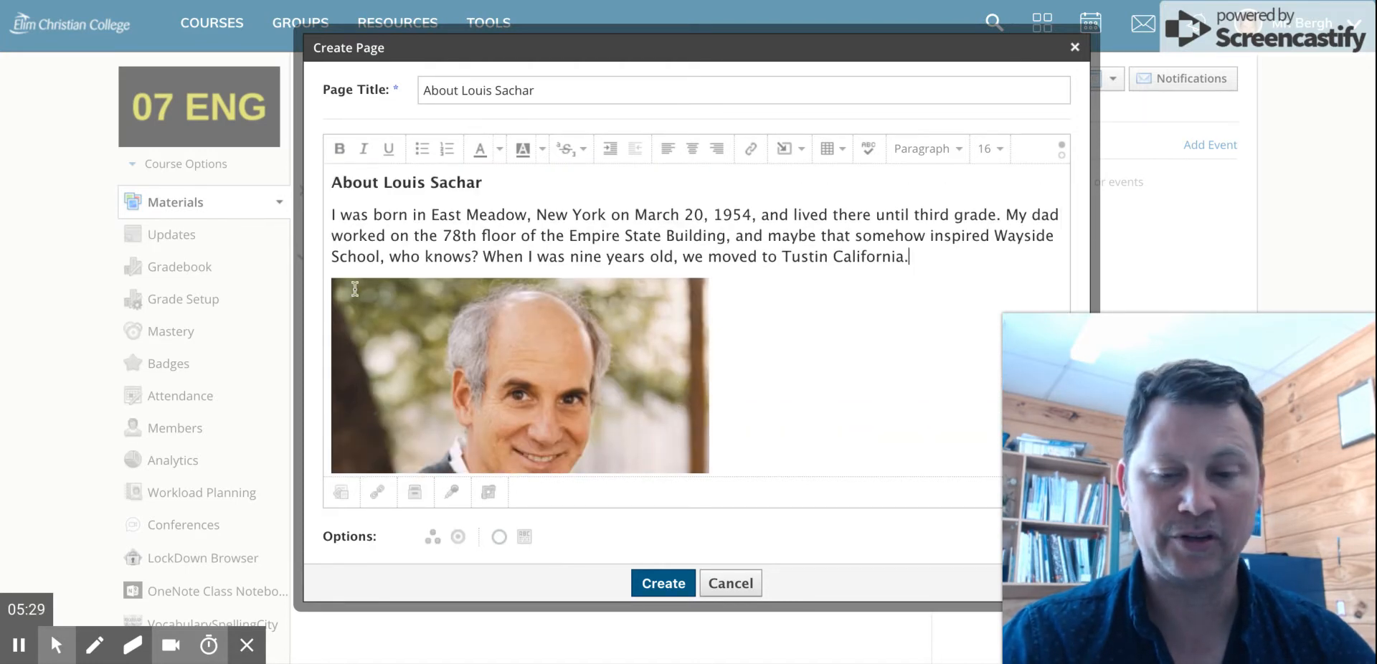
pyautogui.scroll(-2, 355, 288)
pyautogui.scroll(1, 355, 289)
pyautogui.scroll(1, 355, 289)
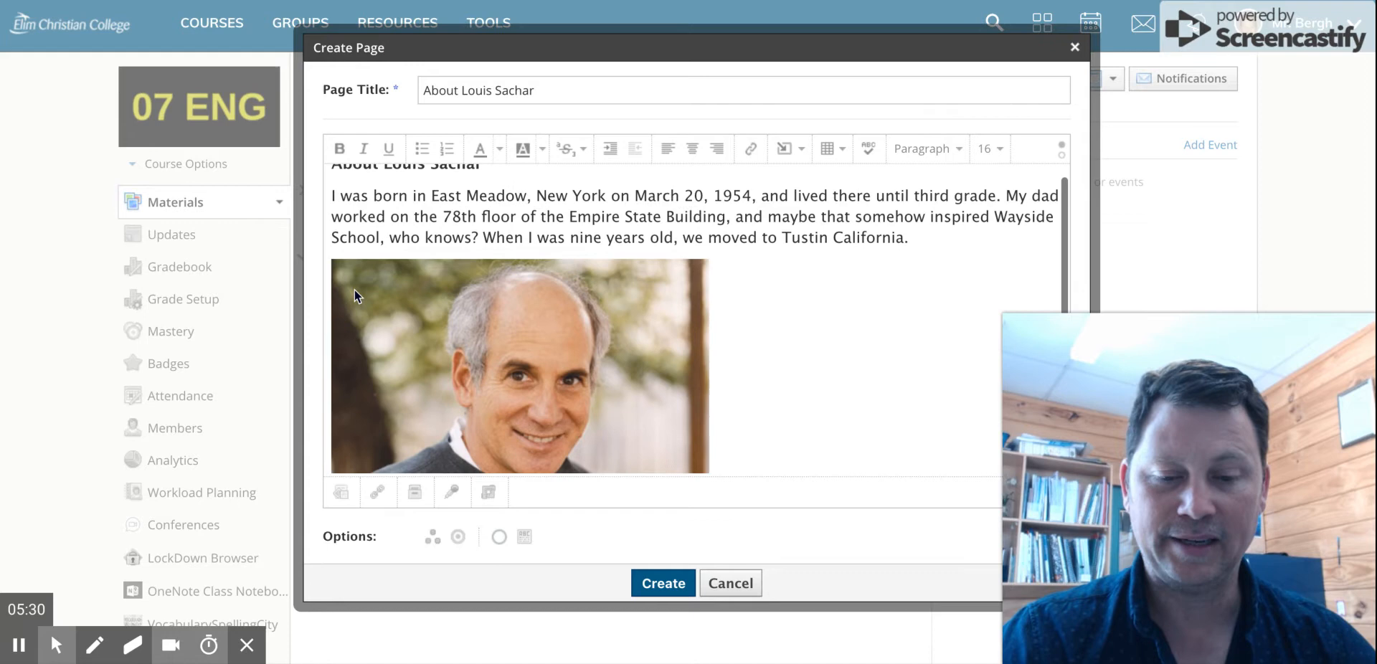
# Enlarge the author's photo proportionally by about one third
pyautogui.click(446, 321)
pyautogui.click(797, 336)
pyautogui.click(570, 331)
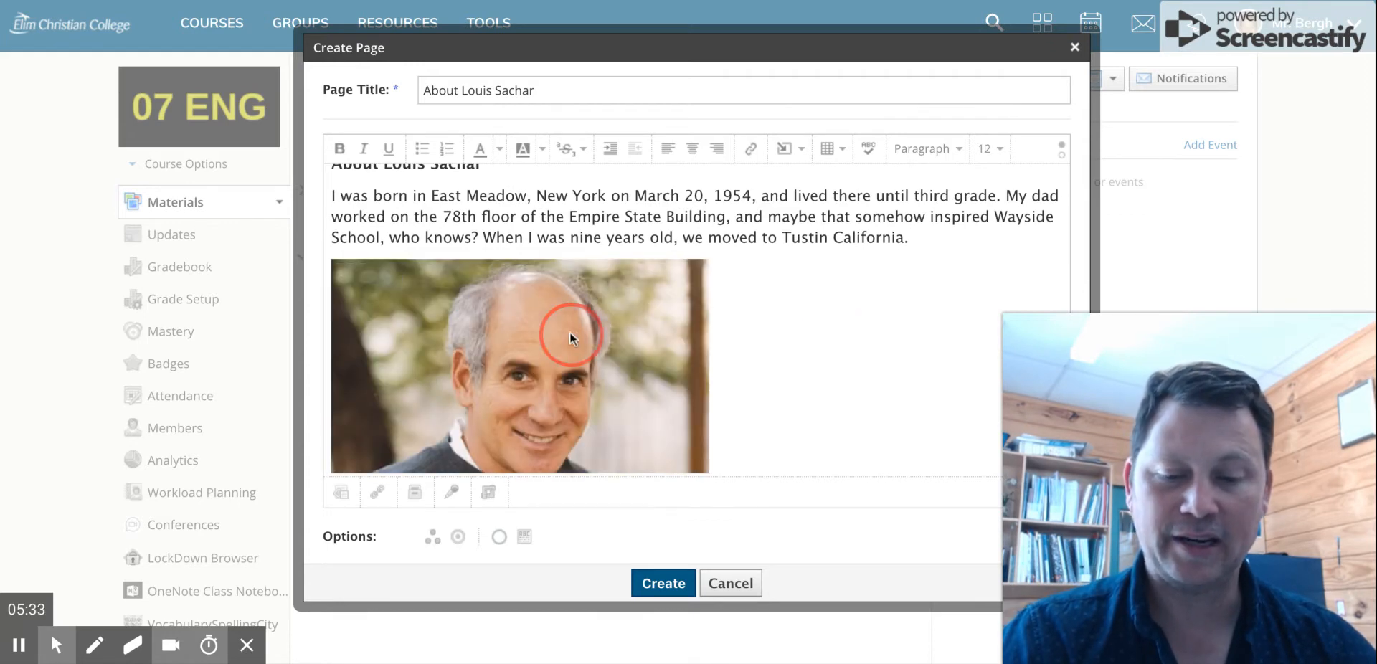
pyautogui.scroll(-3, 548, 380)
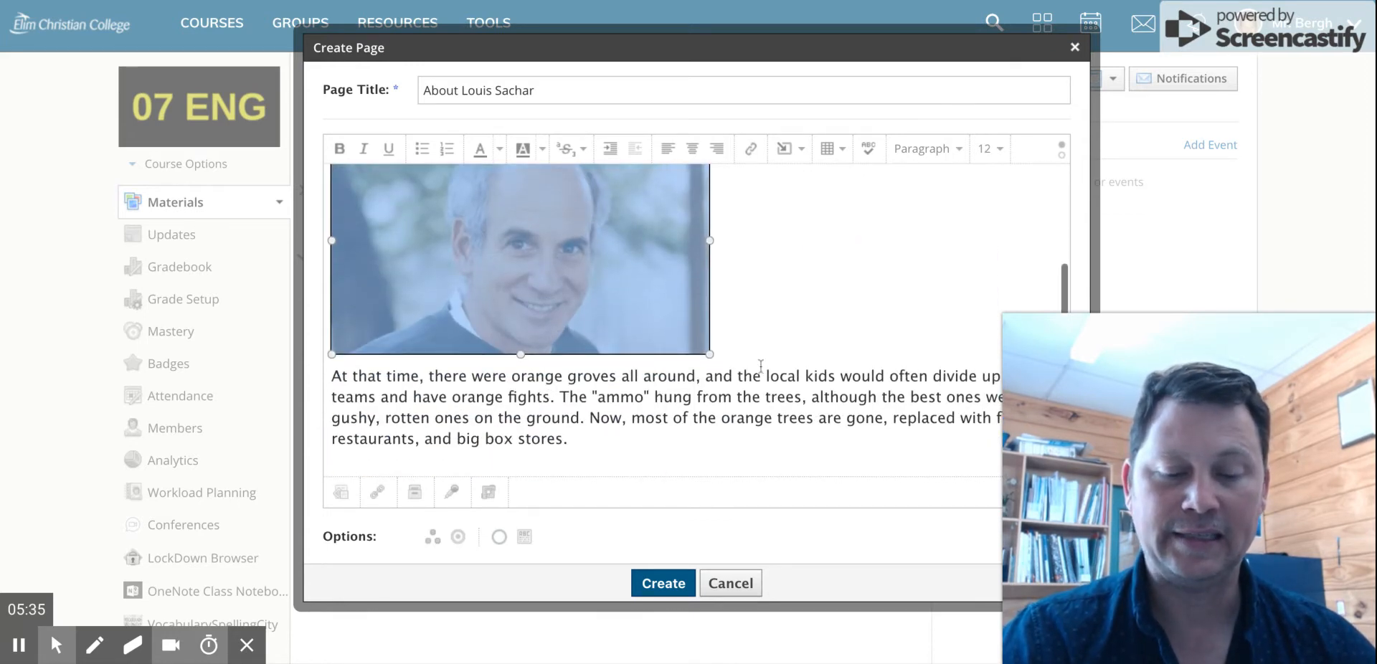
pyautogui.moveTo(709, 355); pyautogui.dragTo(882, 428)
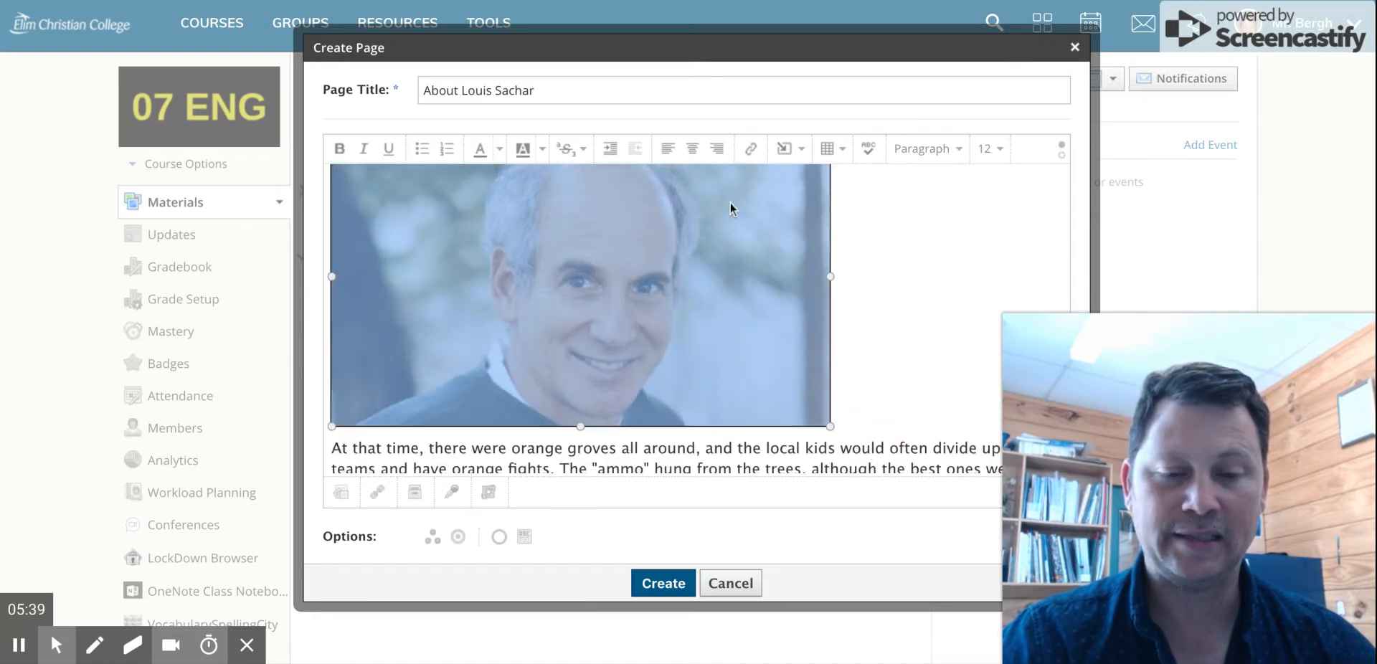
# Centre the author's photo between the two paragraphs and check the page layout
pyautogui.click(692, 148)
pyautogui.click(688, 441)
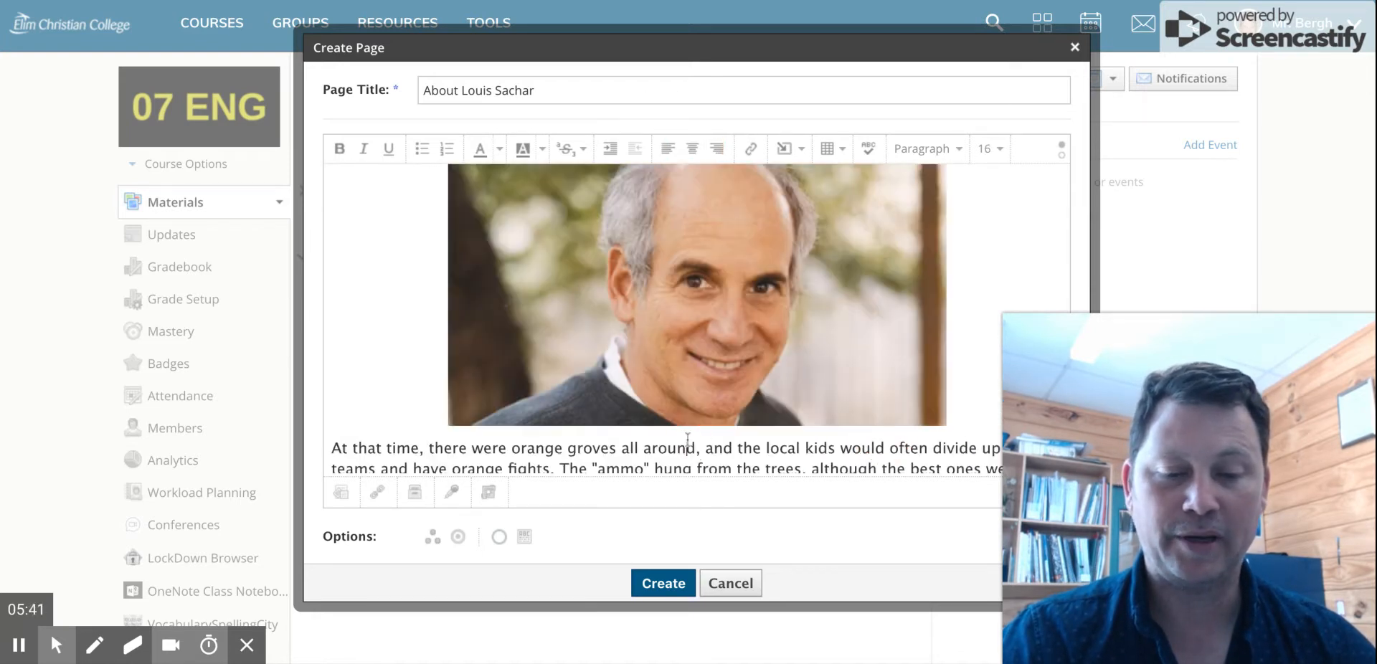
pyautogui.scroll(-2, 687, 440)
pyautogui.scroll(2, 687, 440)
pyautogui.scroll(3, 687, 440)
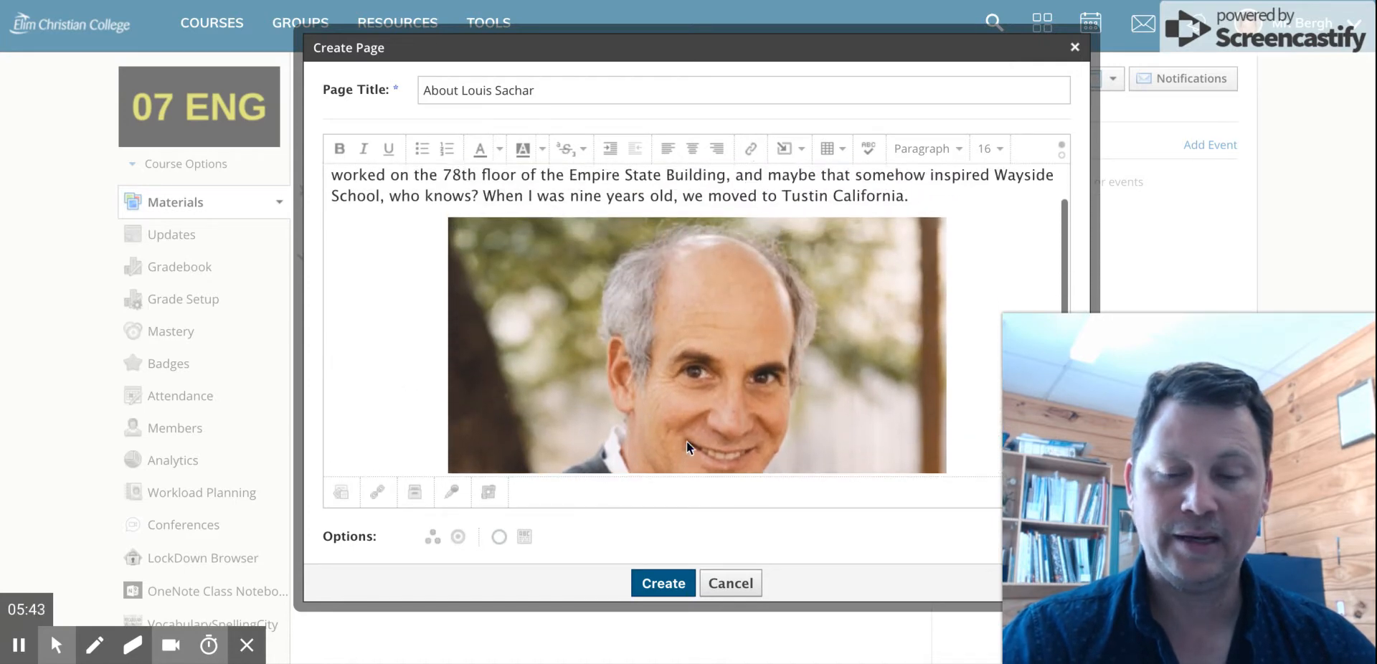
pyautogui.scroll(-1, 687, 441)
pyautogui.scroll(-2, 686, 441)
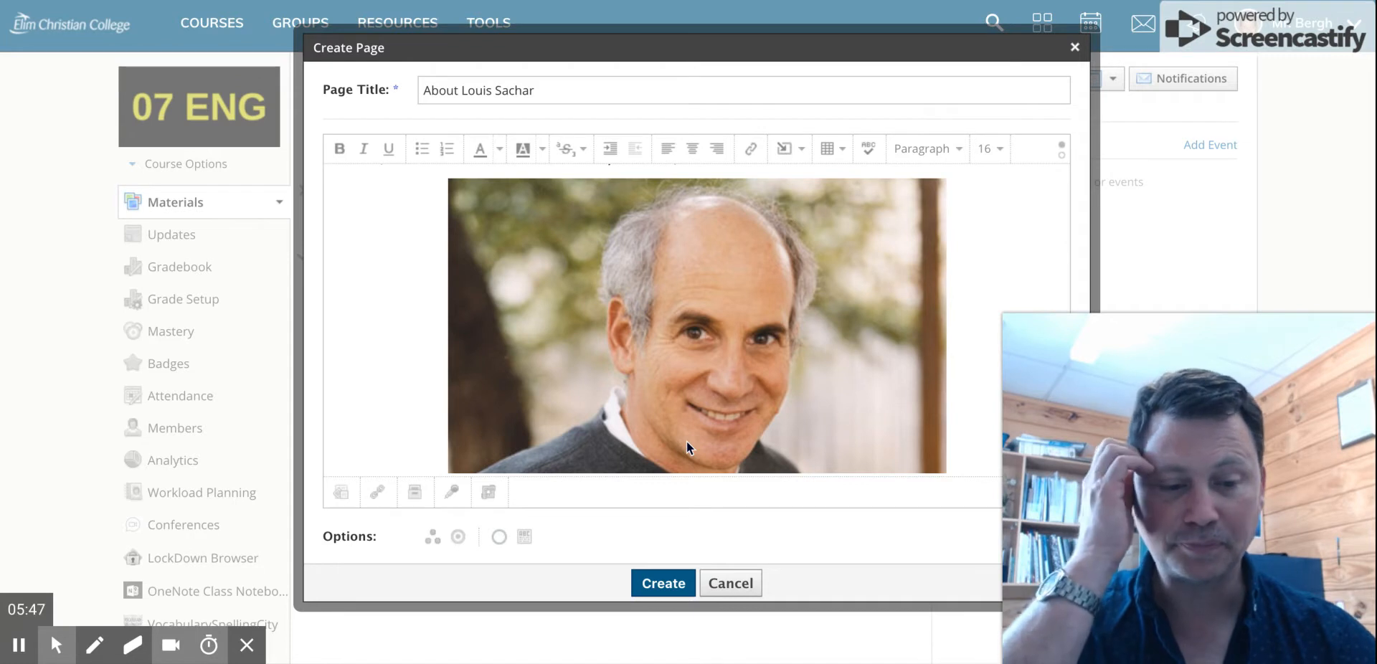
# Try the prefix "Read: " in front of the page title and remove it again
pyautogui.click(422, 90)
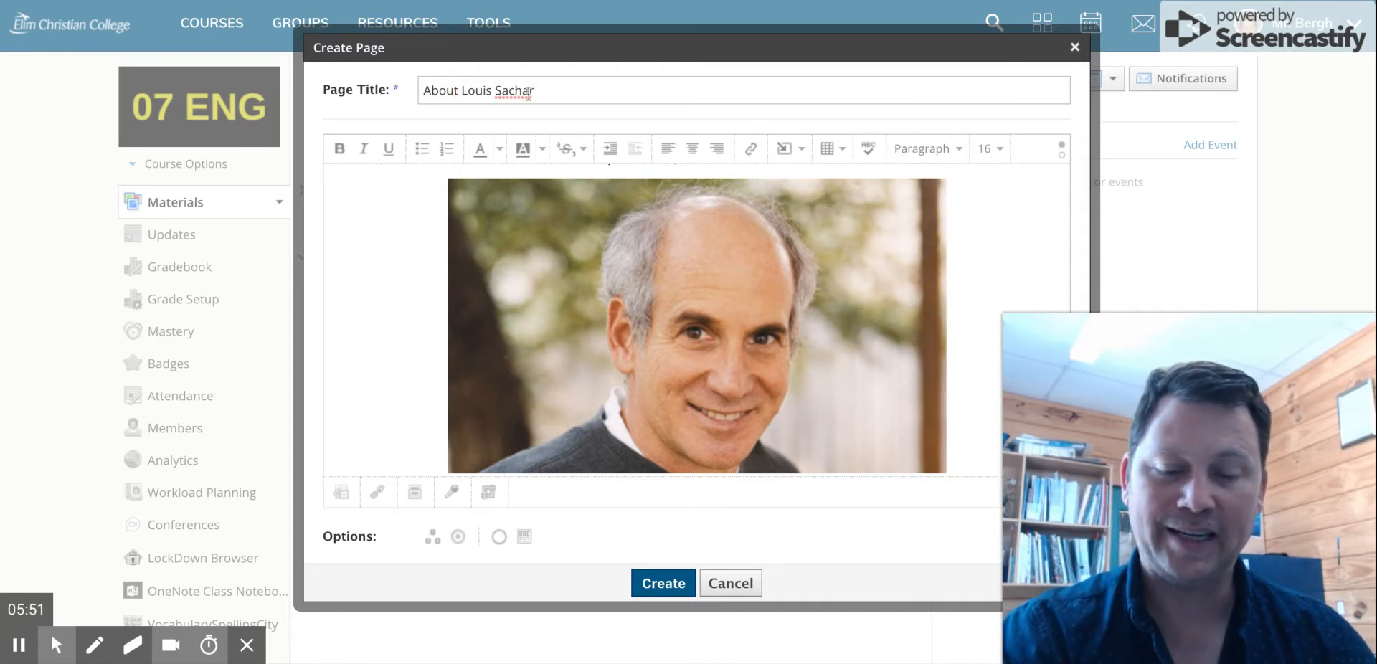
pyautogui.moveTo(534, 92); pyautogui.dragTo(430, 93)
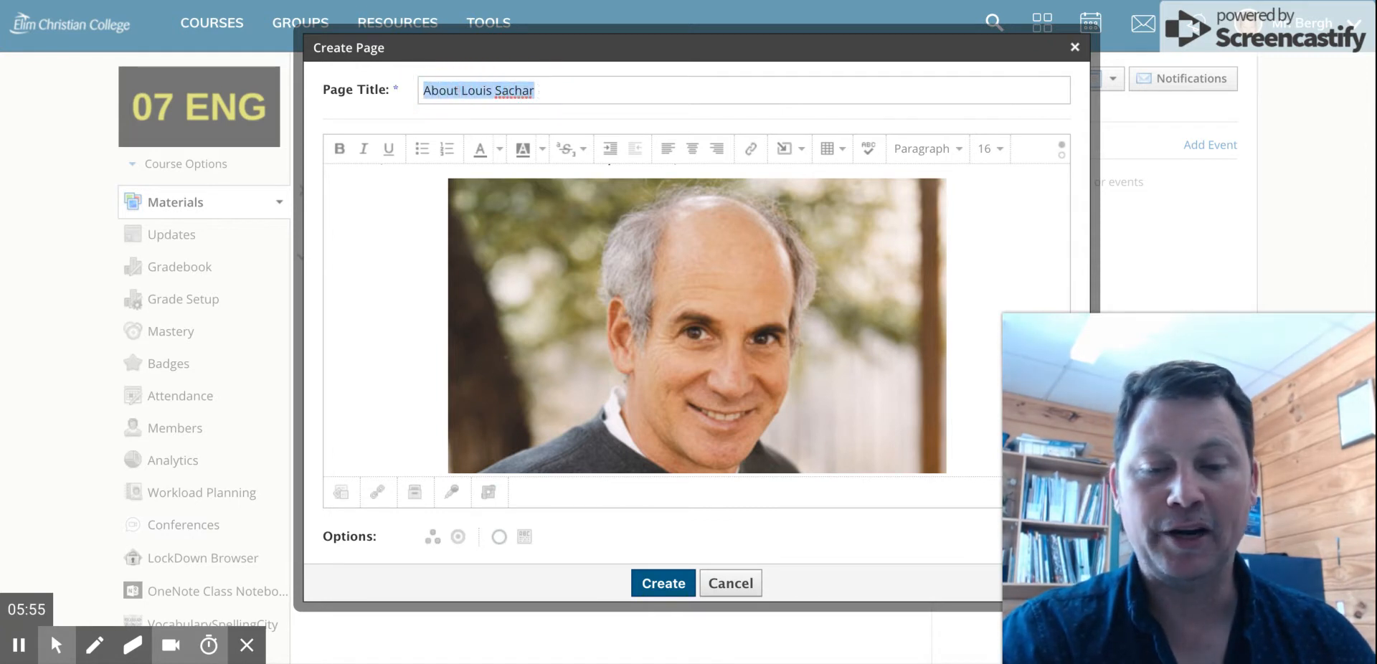
pyautogui.click(423, 91)
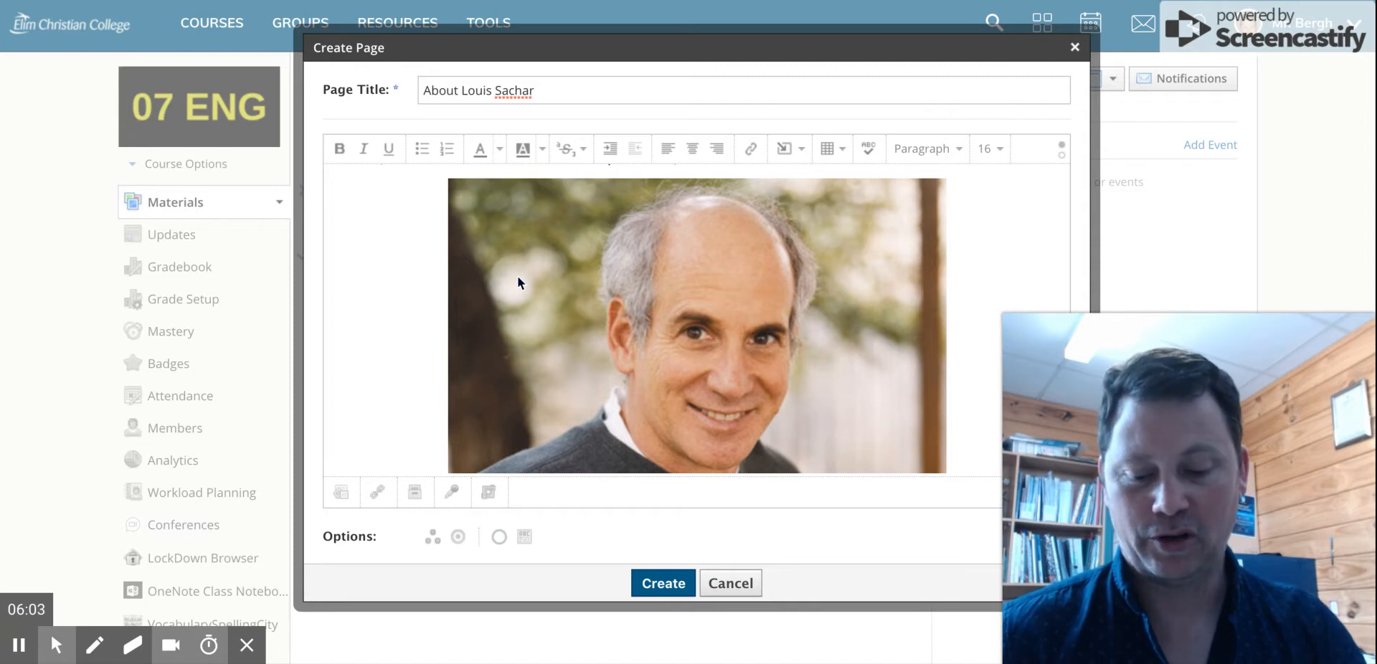
pyautogui.write('Read:')
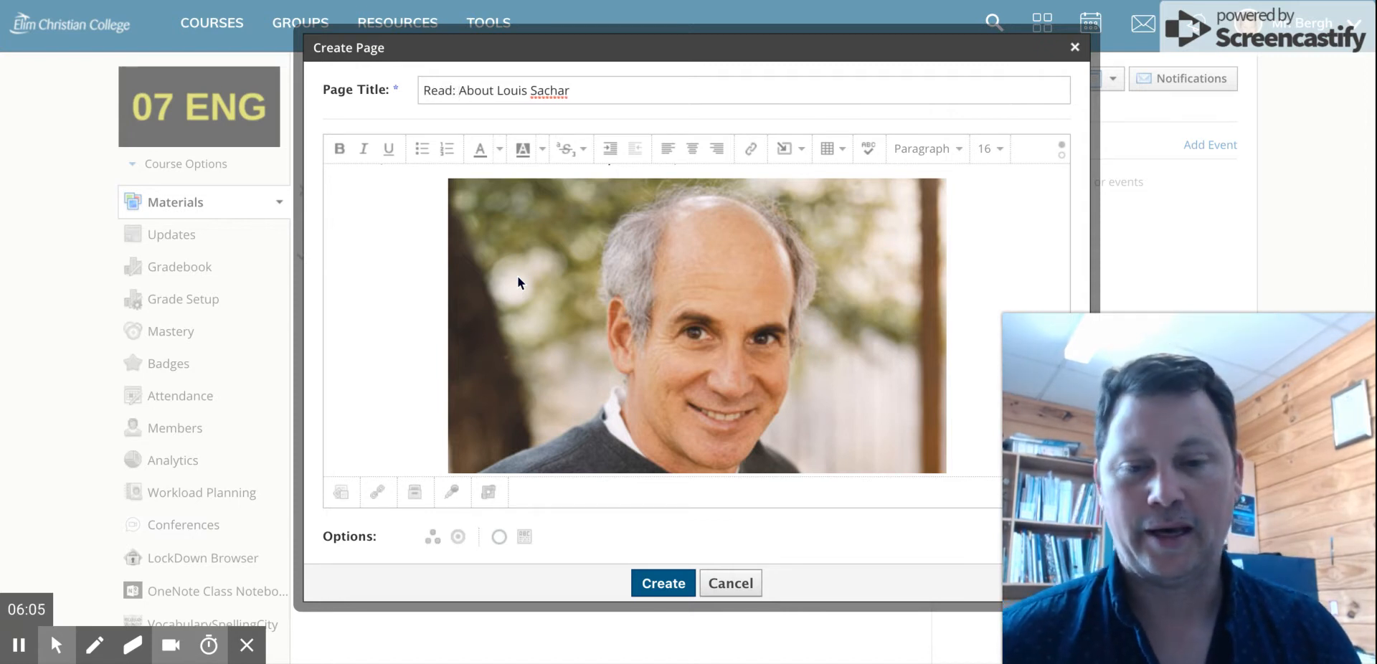
pyautogui.press('BackSpace')
pyautogui.press('BackSpace')
pyautogui.press('BackSpace')
pyautogui.press('BackSpace')
pyautogui.press('BackSpace')
pyautogui.press('BackSpace')
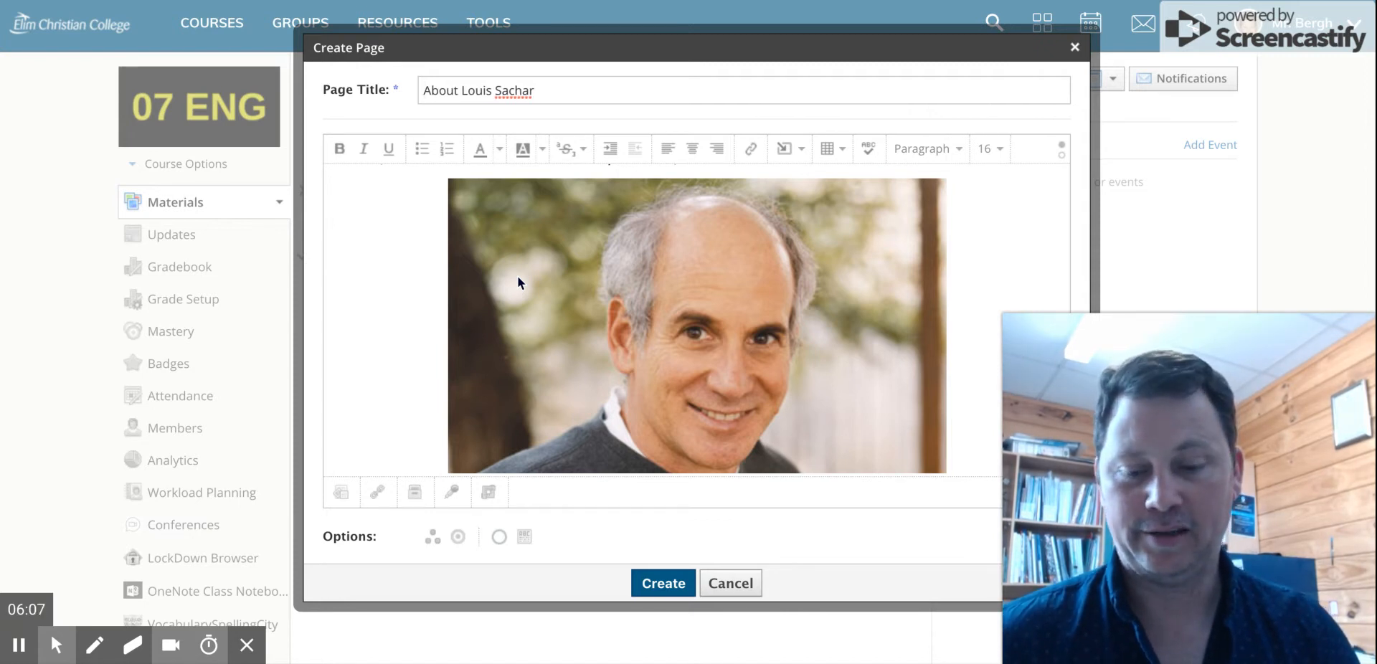
# Try "View:" as the page title's prefix and replace its wording with "DO now"
pyautogui.write('View:')
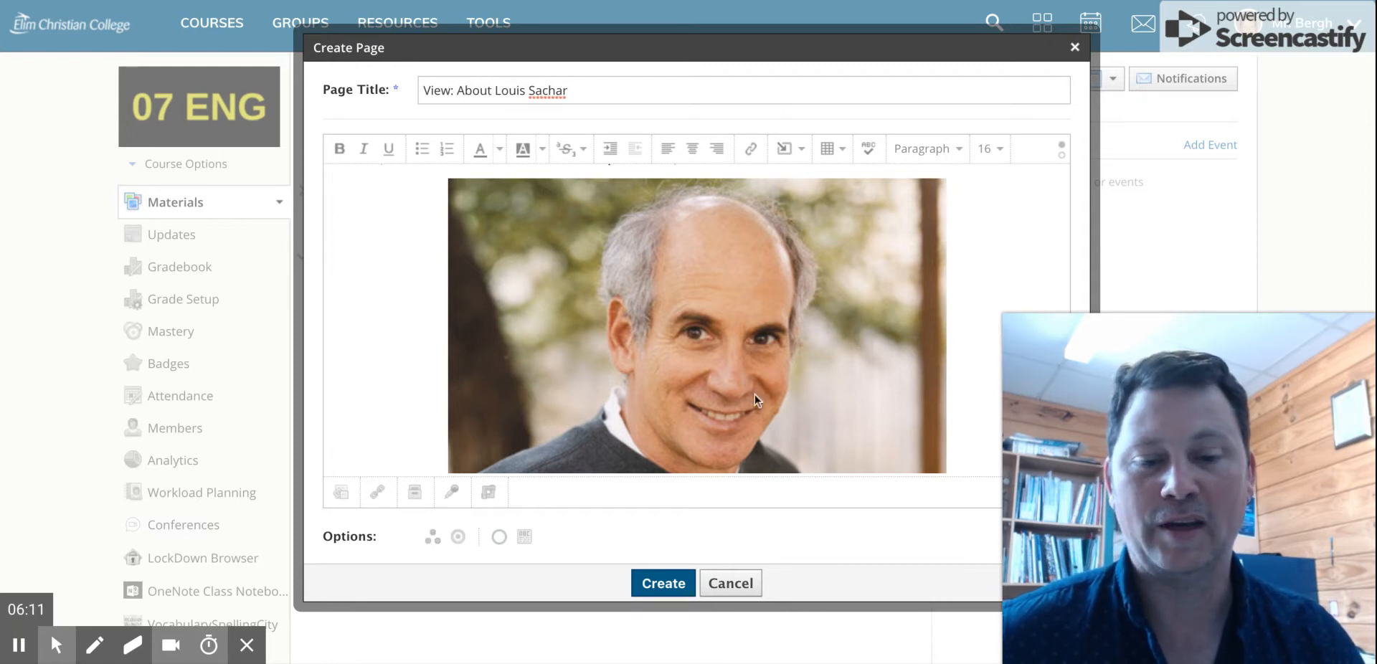
pyautogui.doubleClick(446, 90)
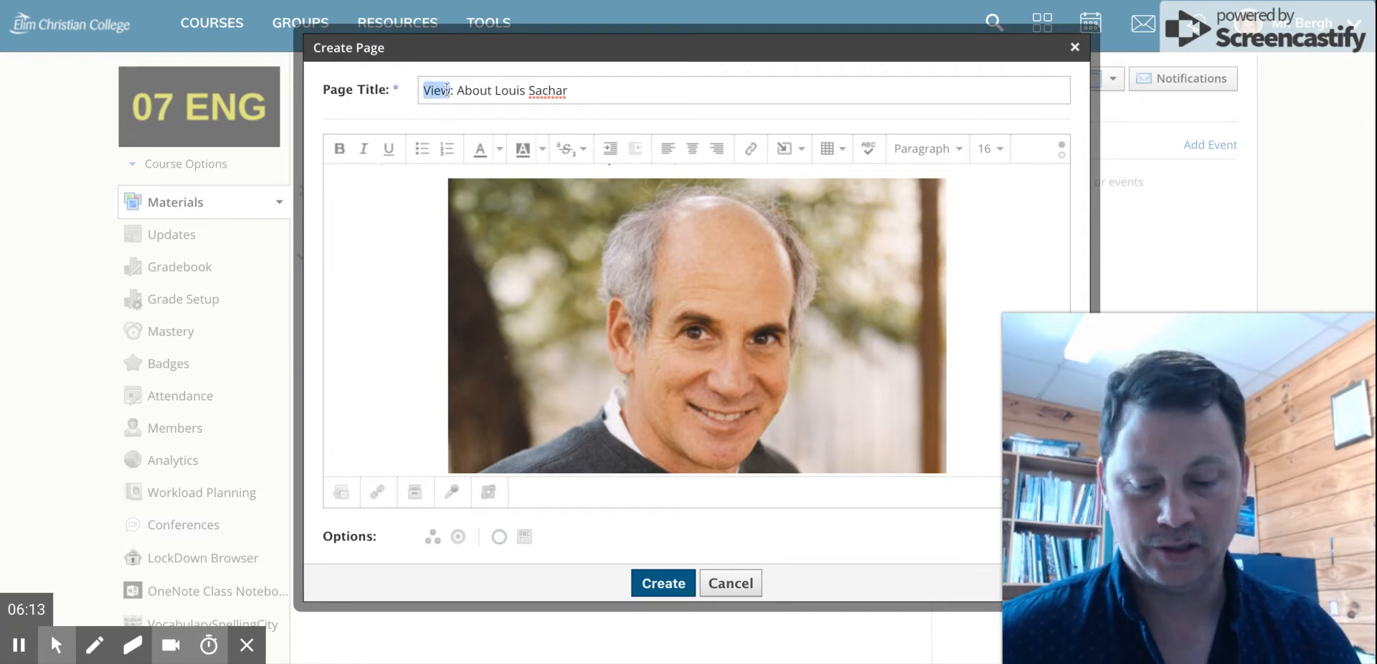
pyautogui.write('DO how')
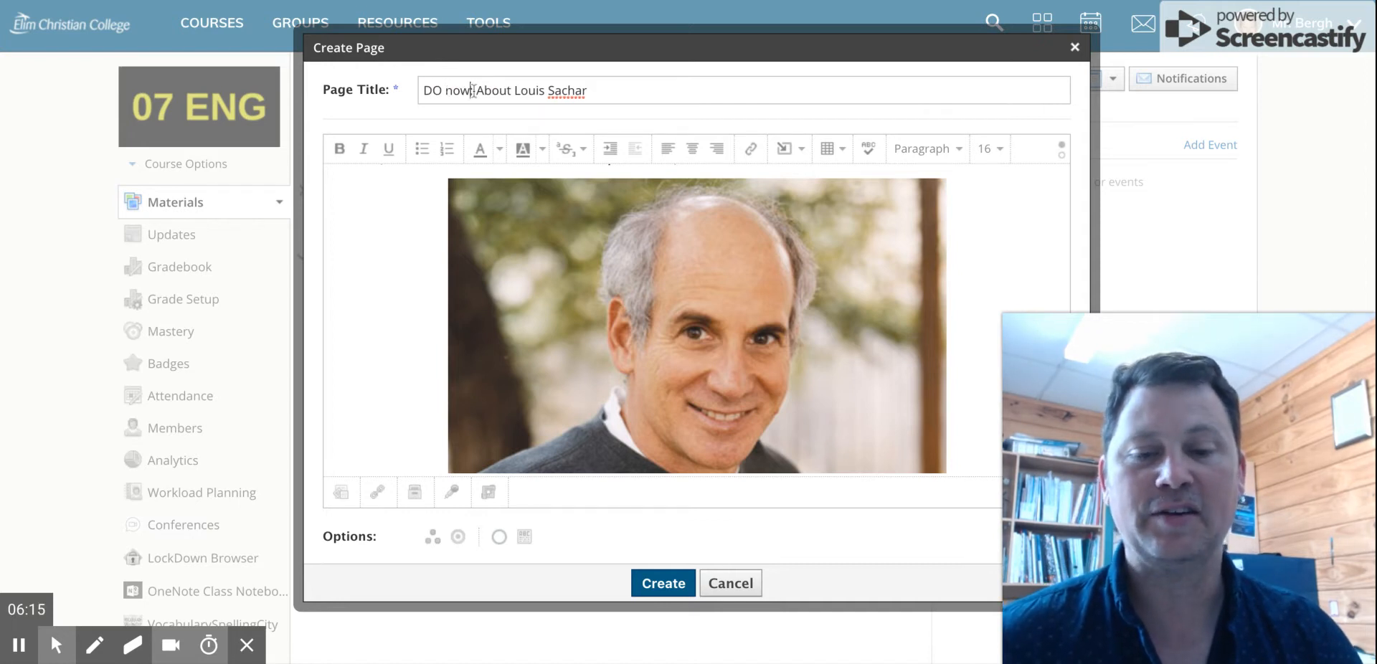
# Change the page title to "Read: About Louis Sachar" and create the page
pyautogui.moveTo(473, 90); pyautogui.dragTo(421, 88)
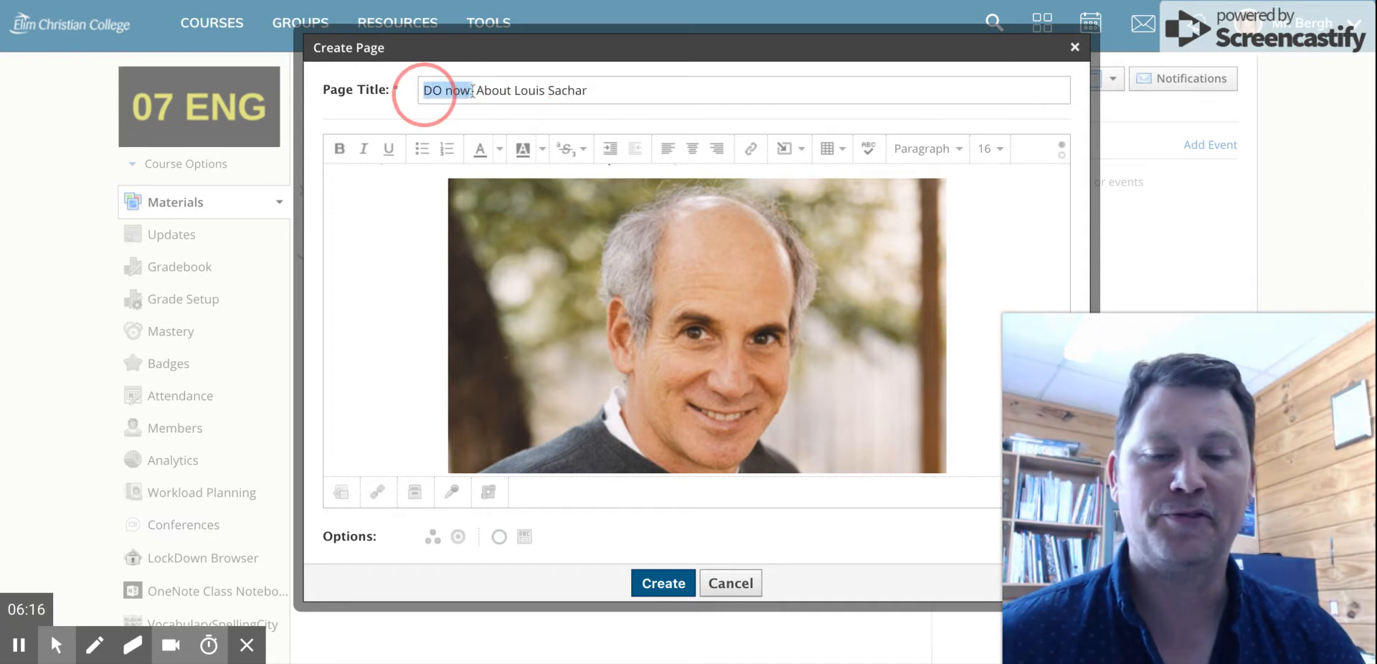
pyautogui.write('Read')
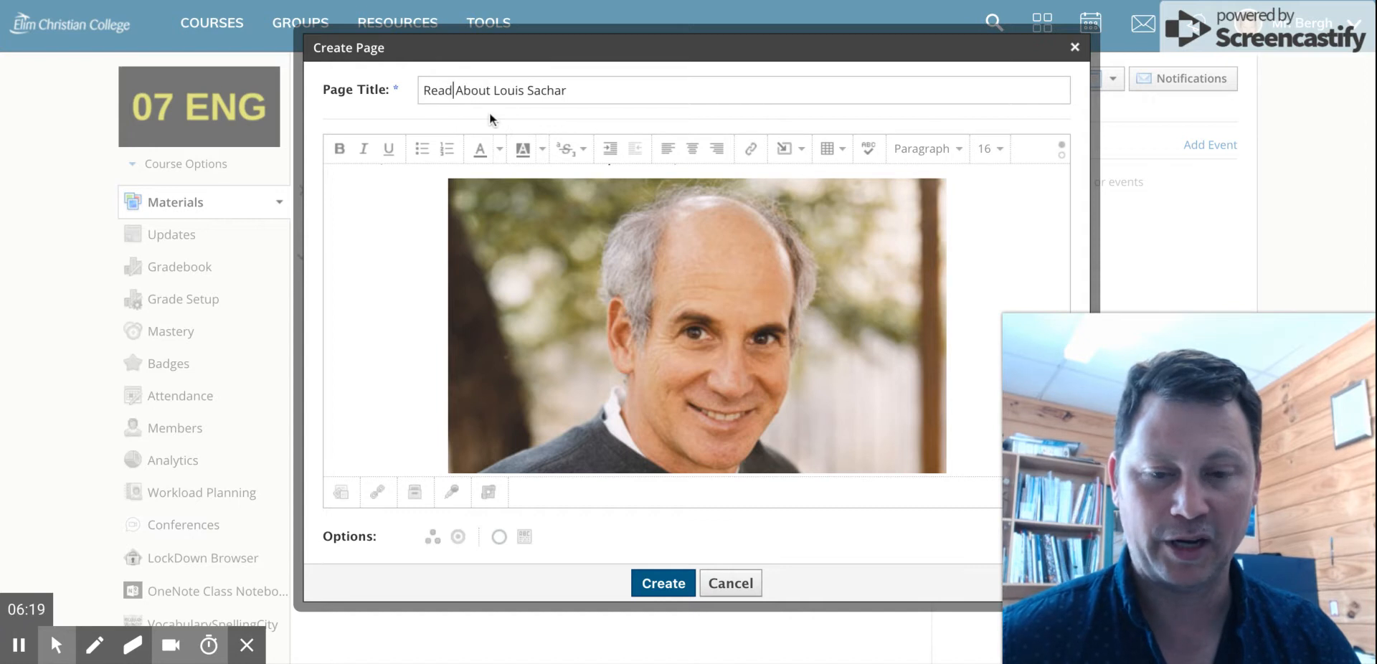
pyautogui.write(':')
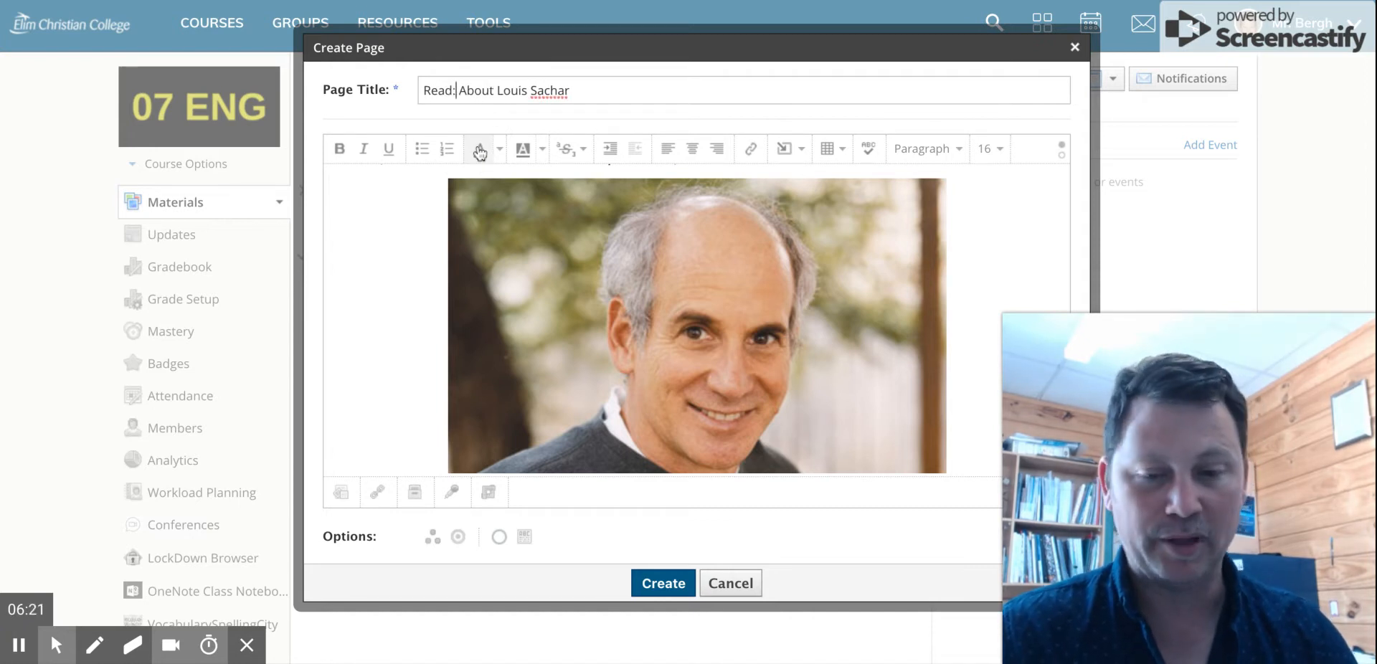
pyautogui.scroll(-1, 603, 468)
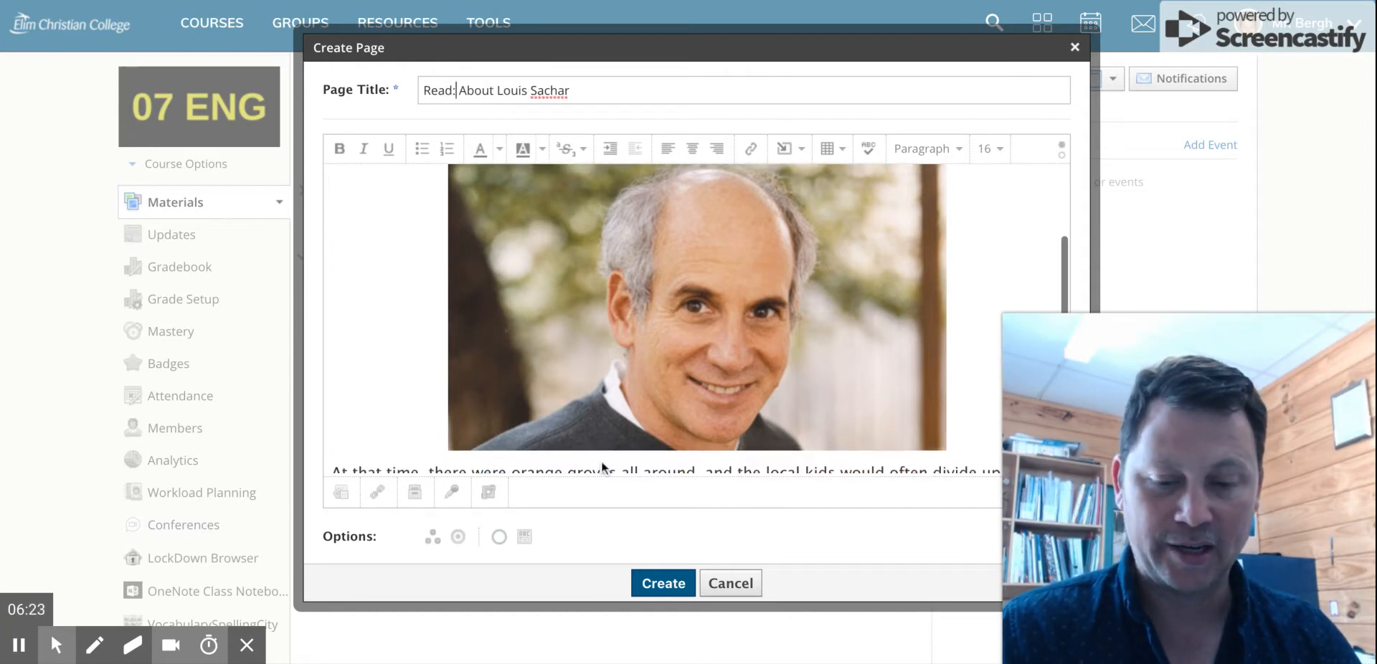
pyautogui.click(658, 585)
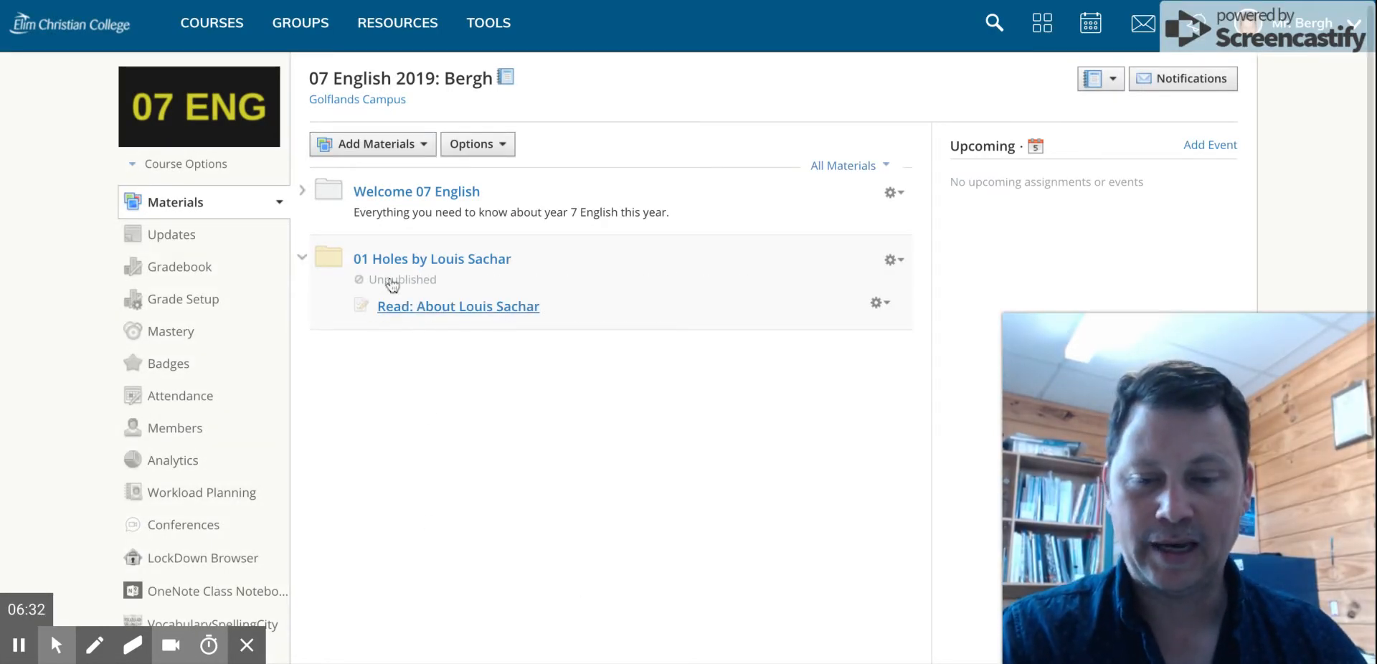
# Open the "Read: About Louis Sachar" page from the "01 Holes by Louis Sachar" folder and review its text and photo layout
pyautogui.moveTo(430, 291)
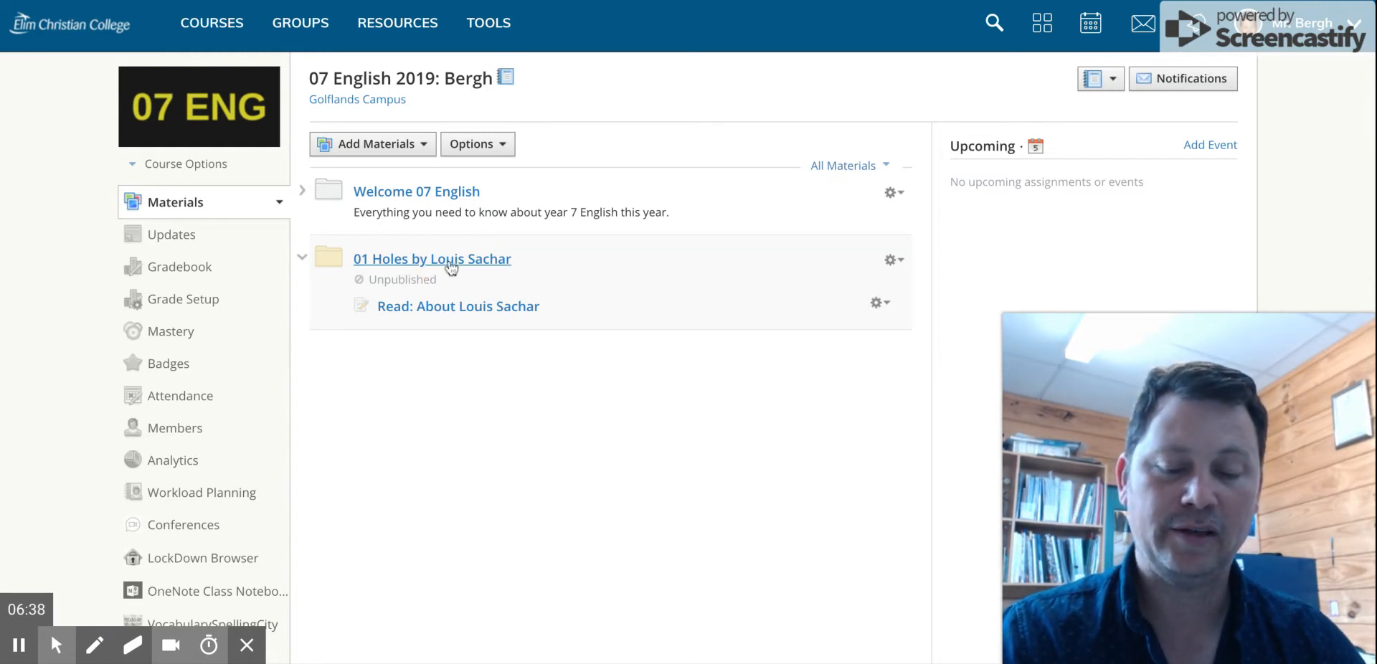
pyautogui.click(450, 266)
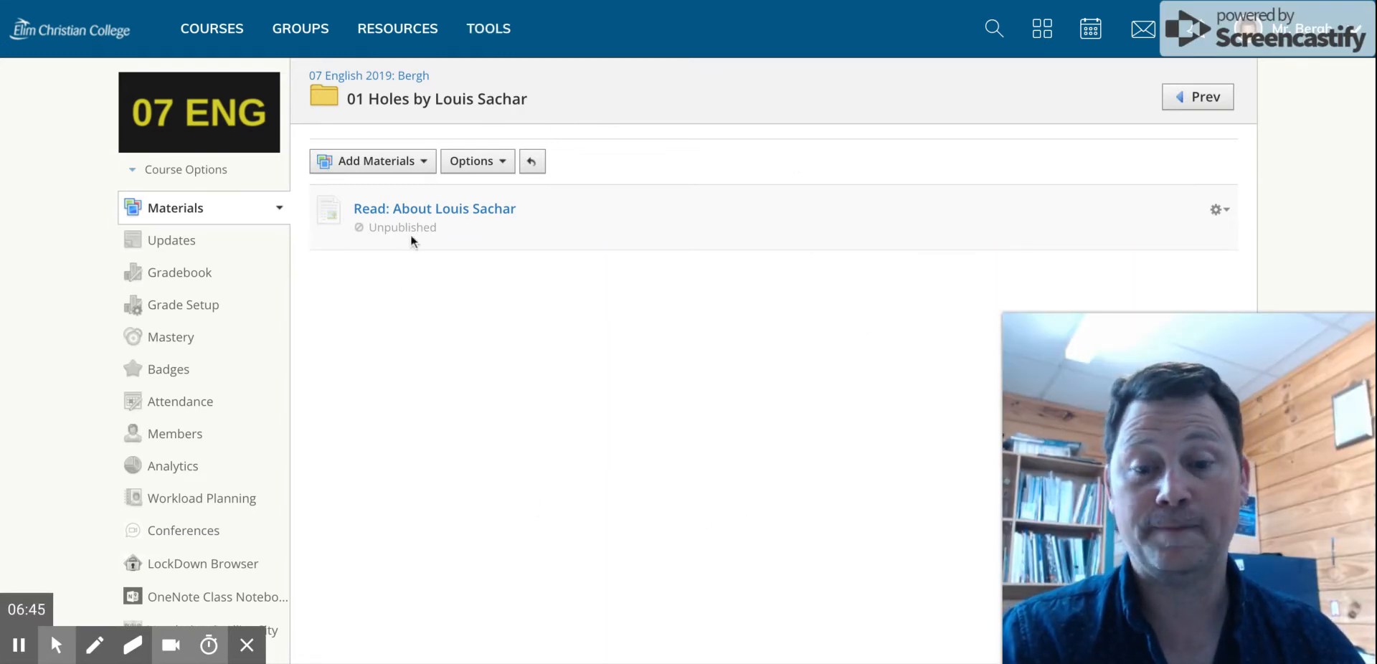
pyautogui.click(416, 212)
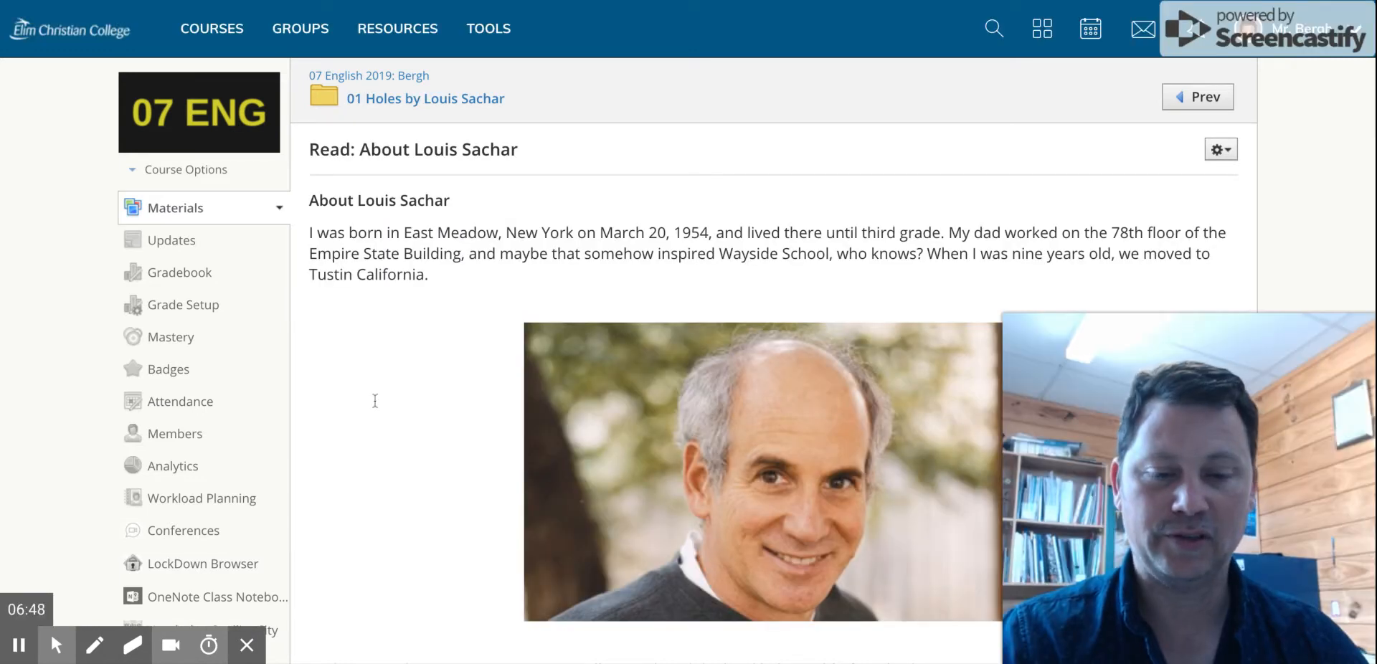
pyautogui.scroll(-3, 374, 400)
pyautogui.scroll(5, 375, 401)
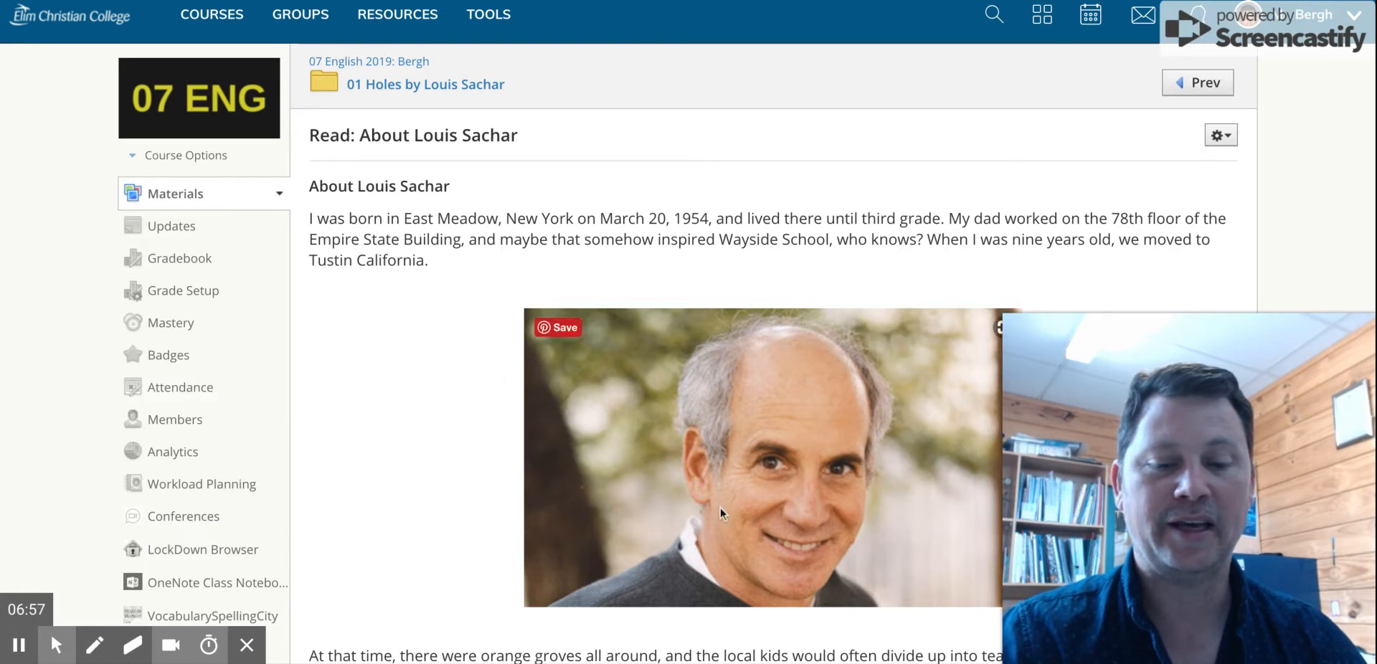
pyautogui.scroll(-1, 790, 450)
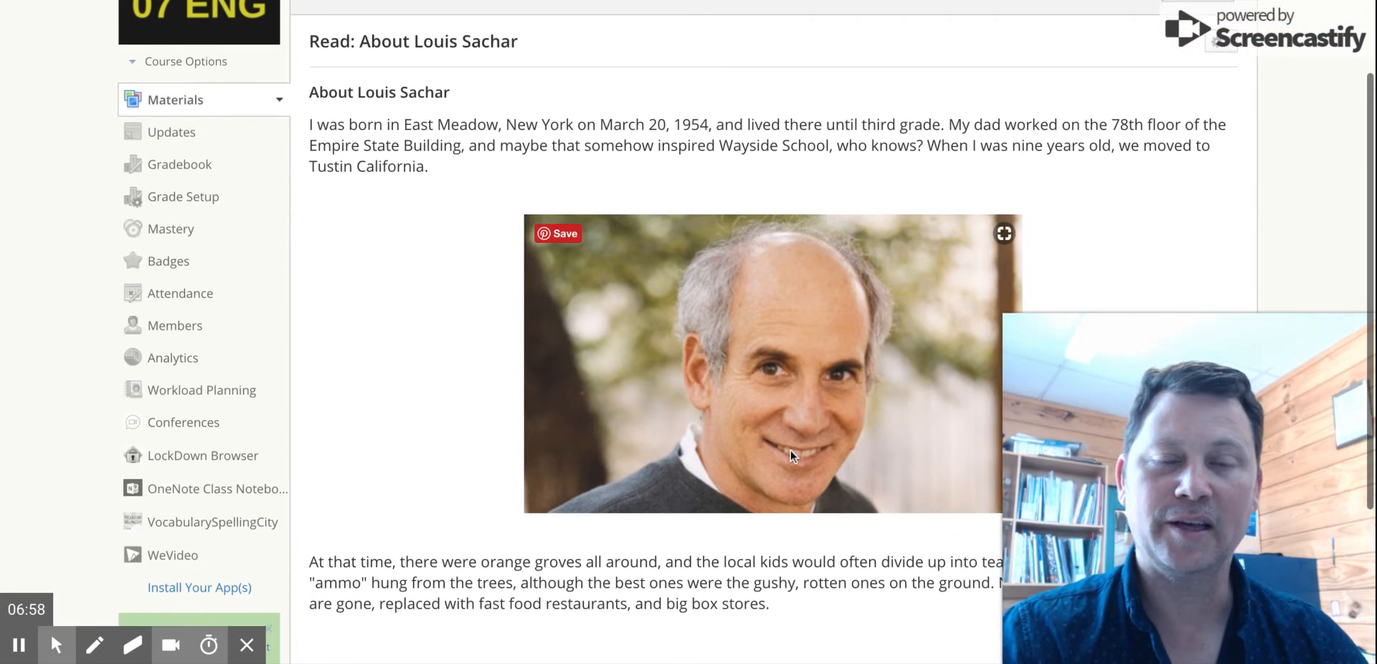
pyautogui.scroll(-2, 789, 451)
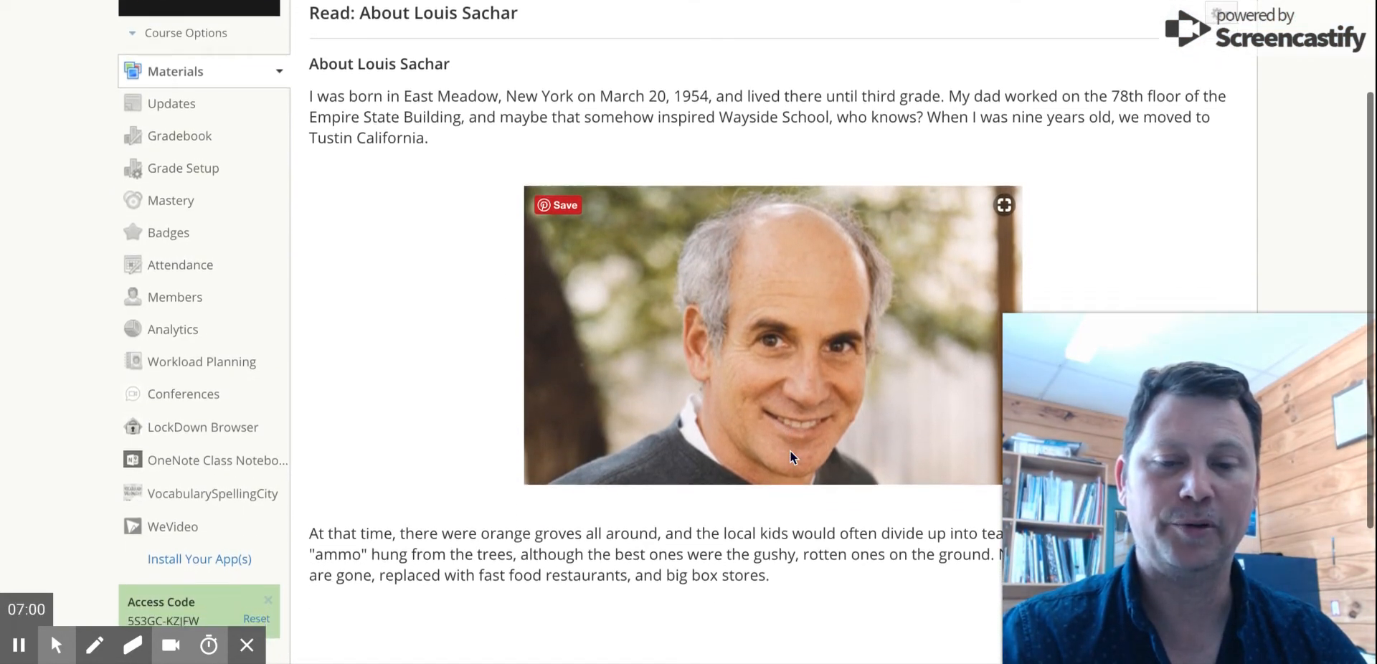
pyautogui.scroll(-1, 790, 450)
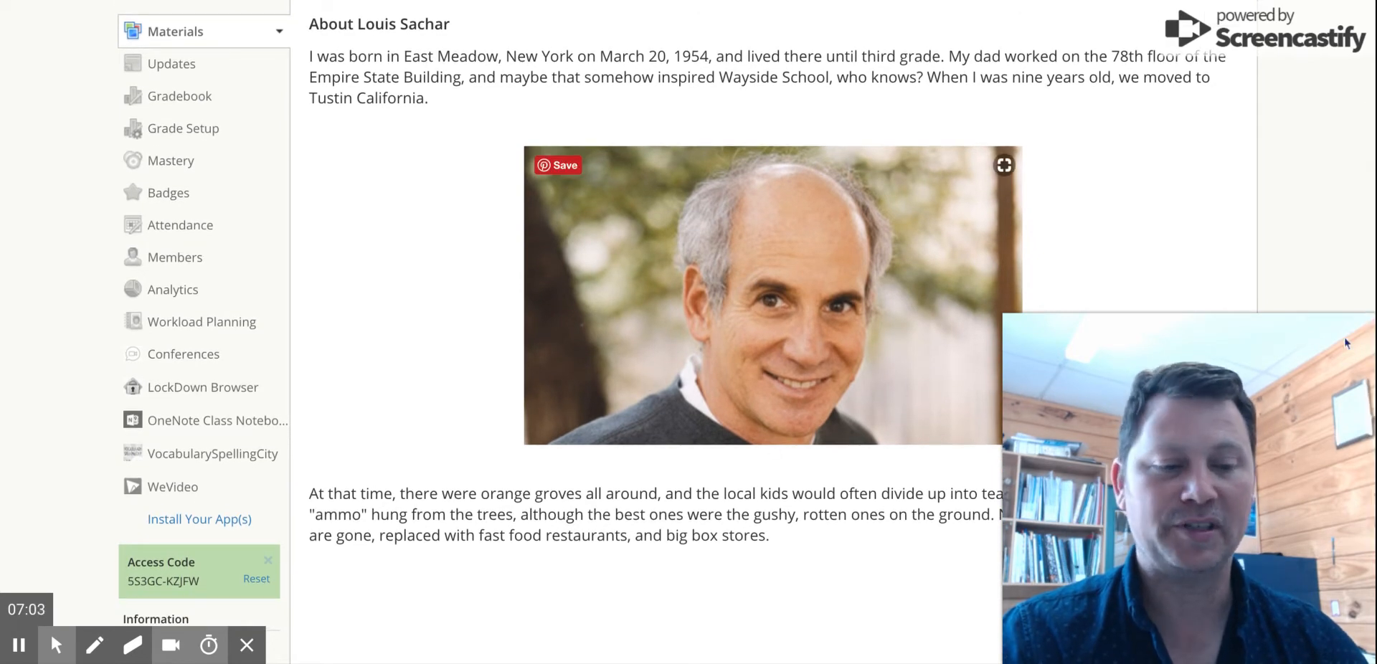
pyautogui.scroll(3, 708, 486)
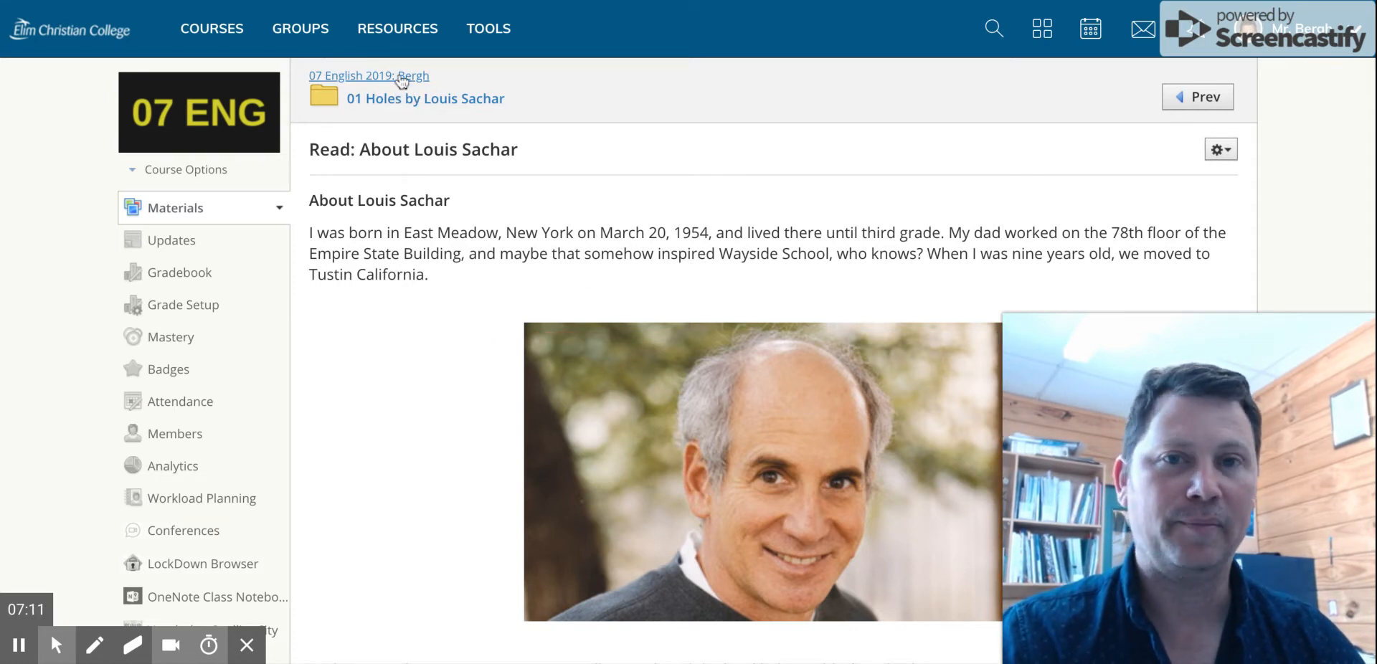
# Return to the course materials and publish the "01 Holes by Louis Sachar" folder
pyautogui.hotkey('alt', 'Left')
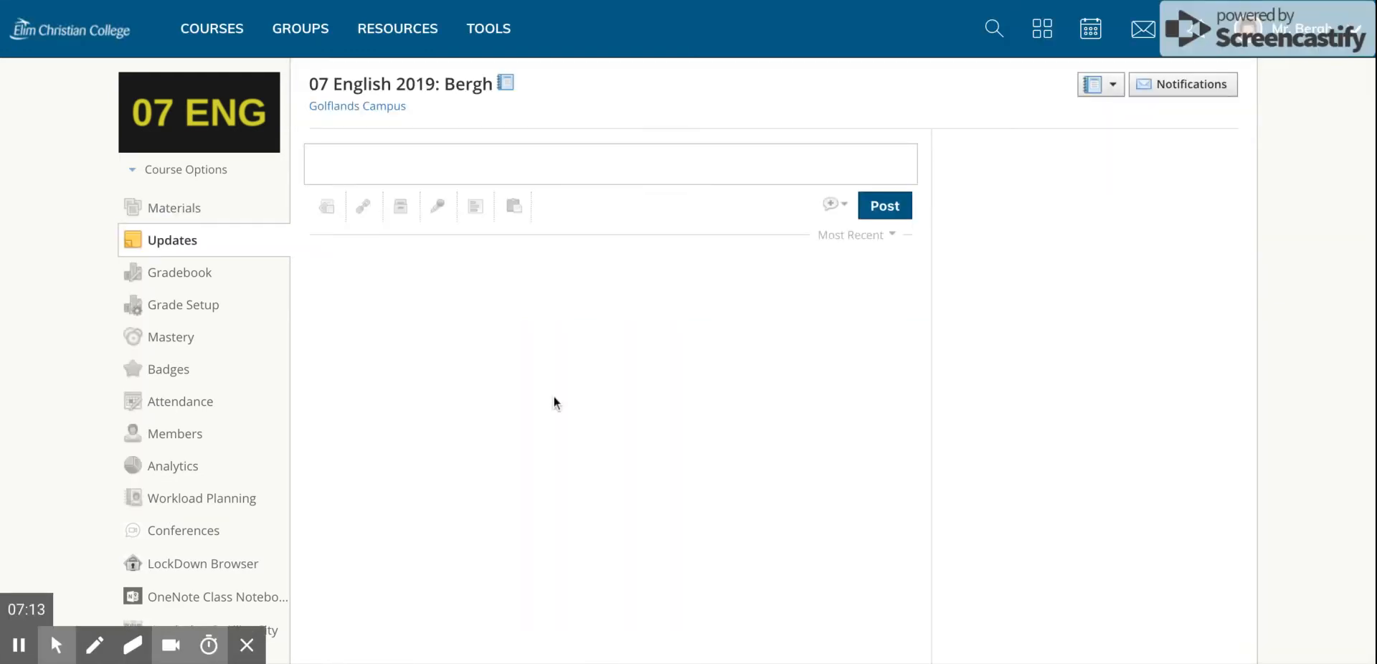
pyautogui.scroll(-1, 489, 501)
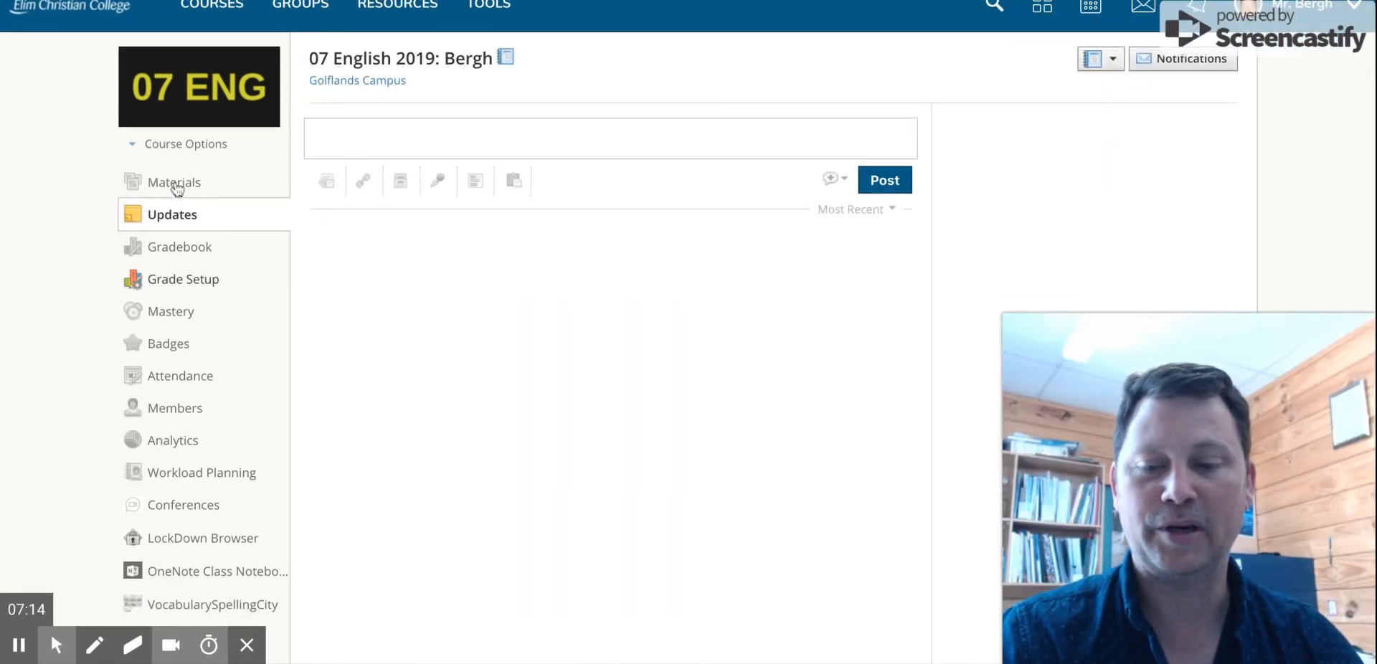
pyautogui.click(267, 184)
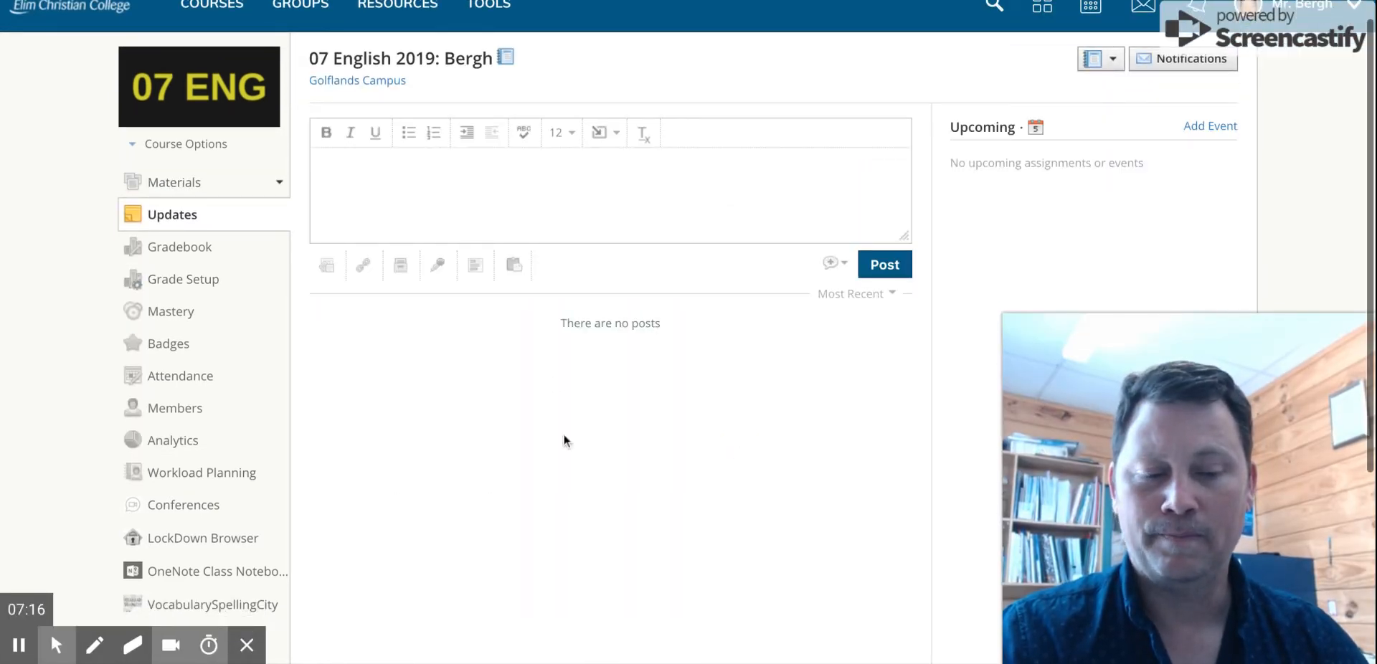
pyautogui.scroll(-1, 562, 440)
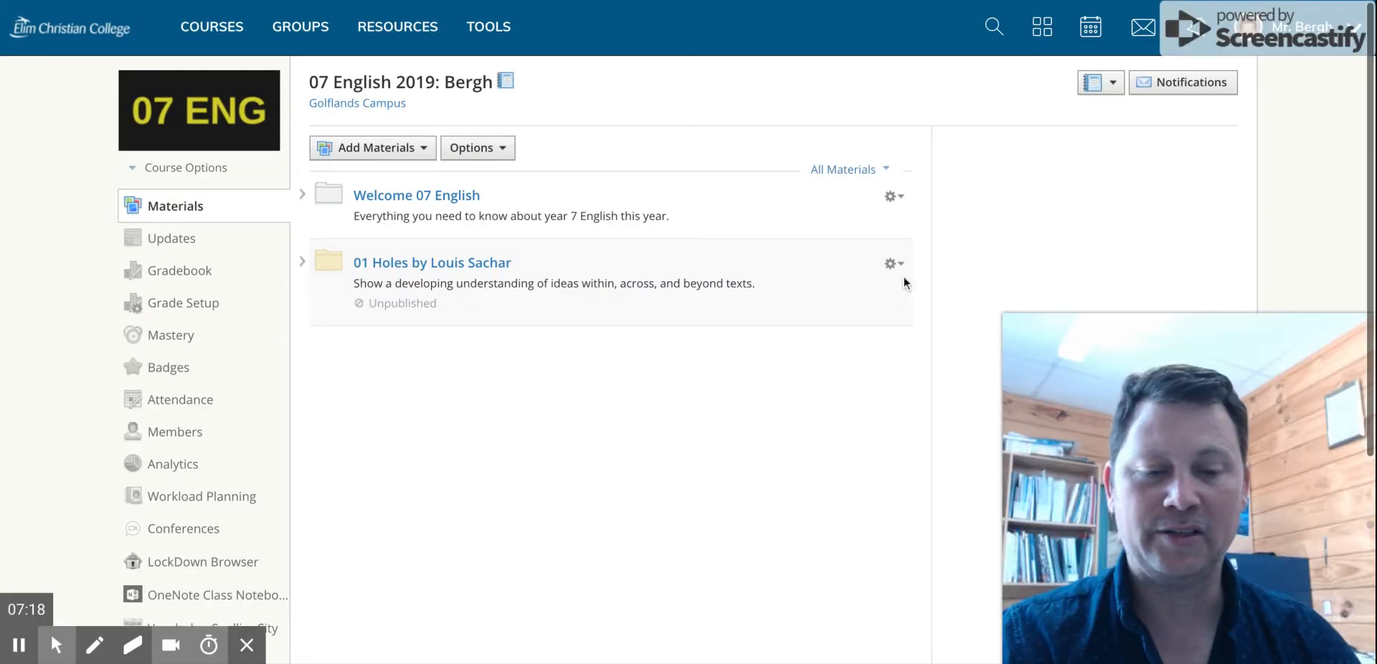
pyautogui.click(894, 264)
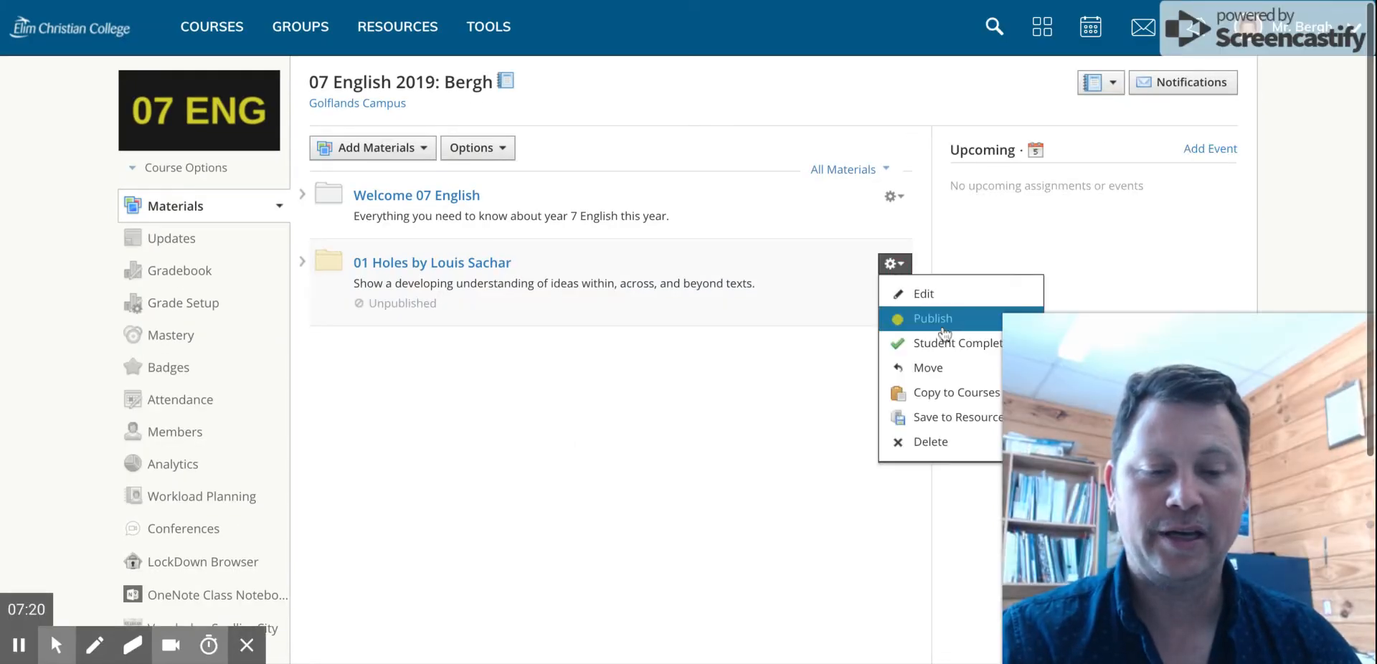
pyautogui.click(941, 321)
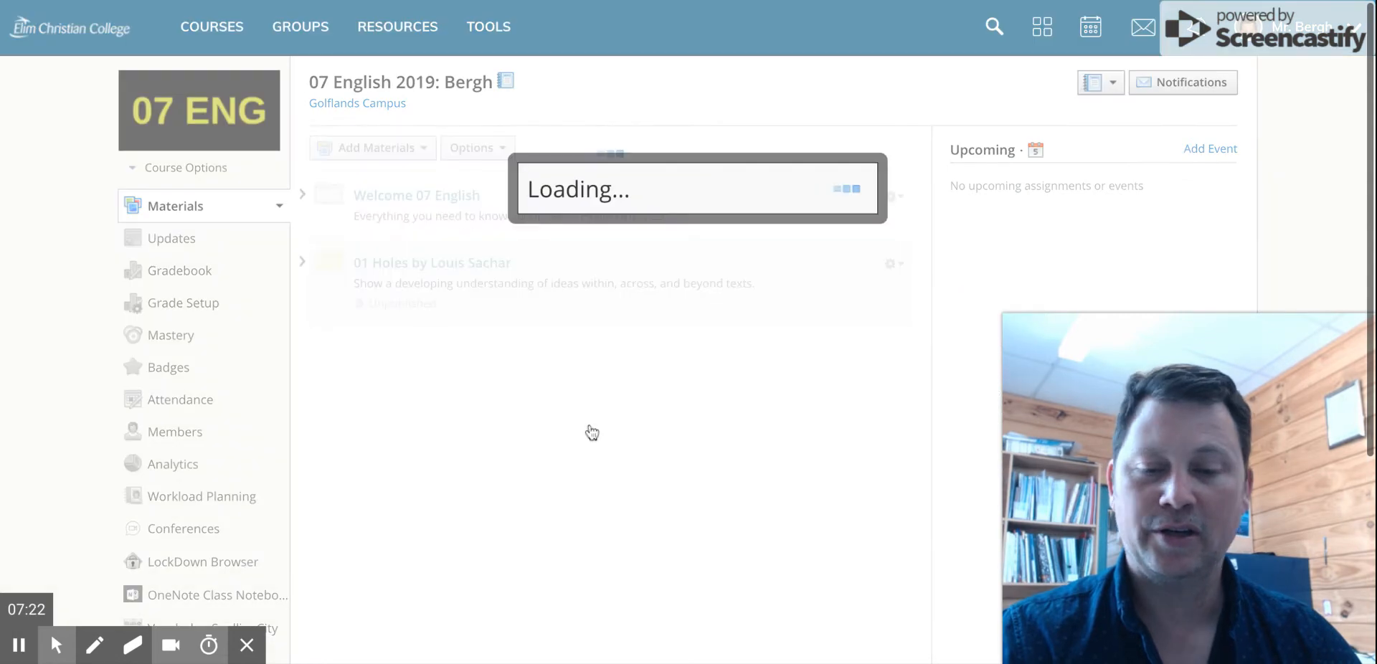
pyautogui.click(664, 240)
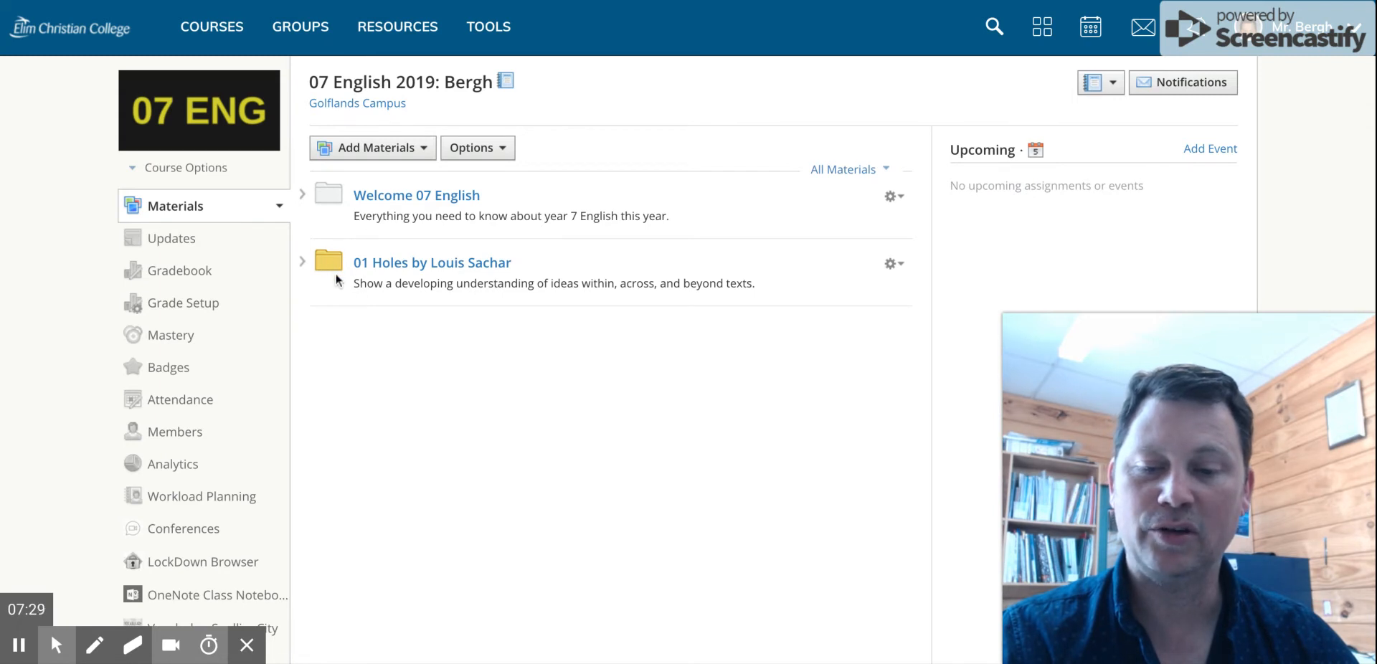
# Open the "01 Holes by Louis Sachar" folder
pyautogui.click(402, 268)
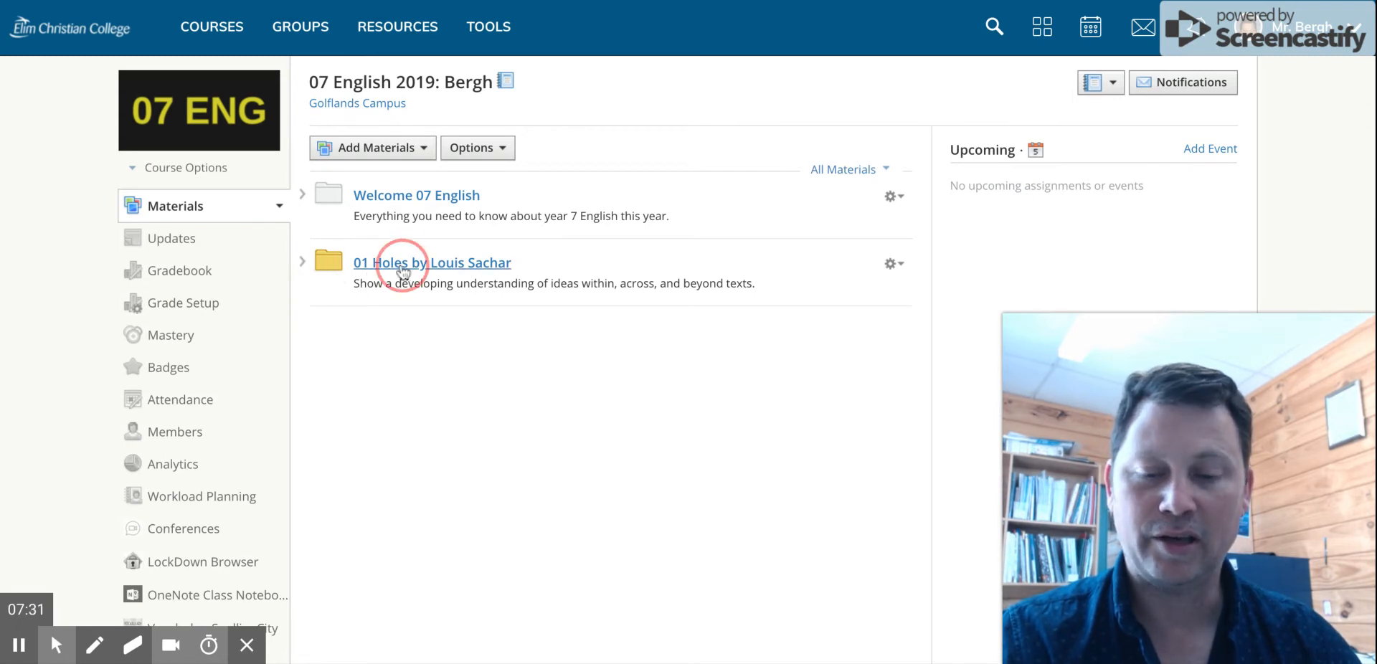